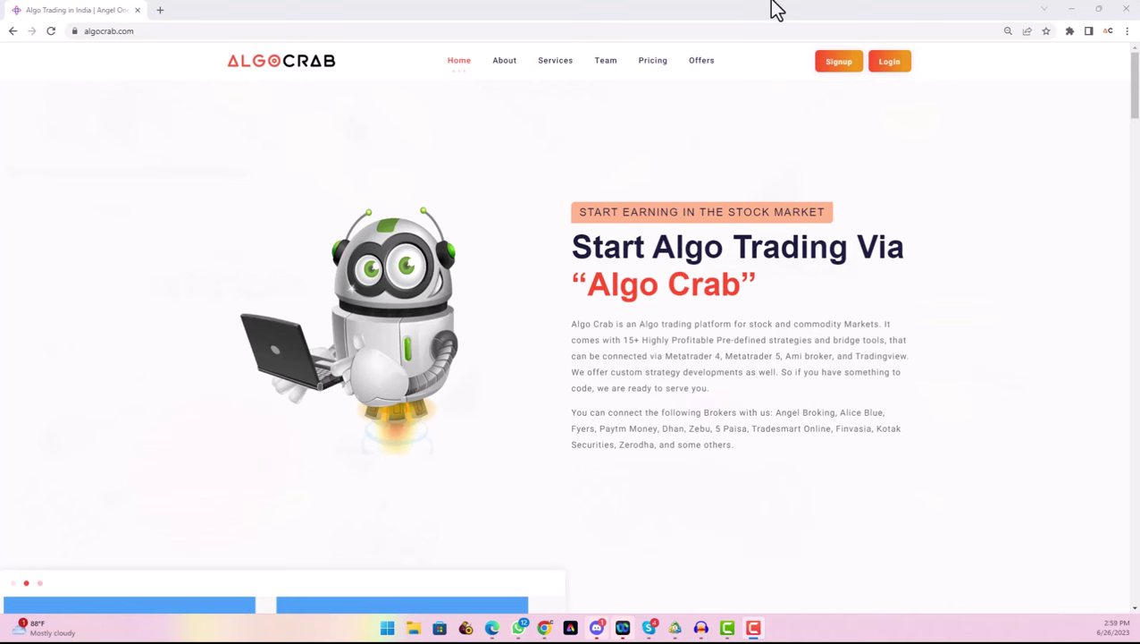
# Log in to Algo Crab using the saved account e-mail and the account password.
pyautogui.click(836, 62)
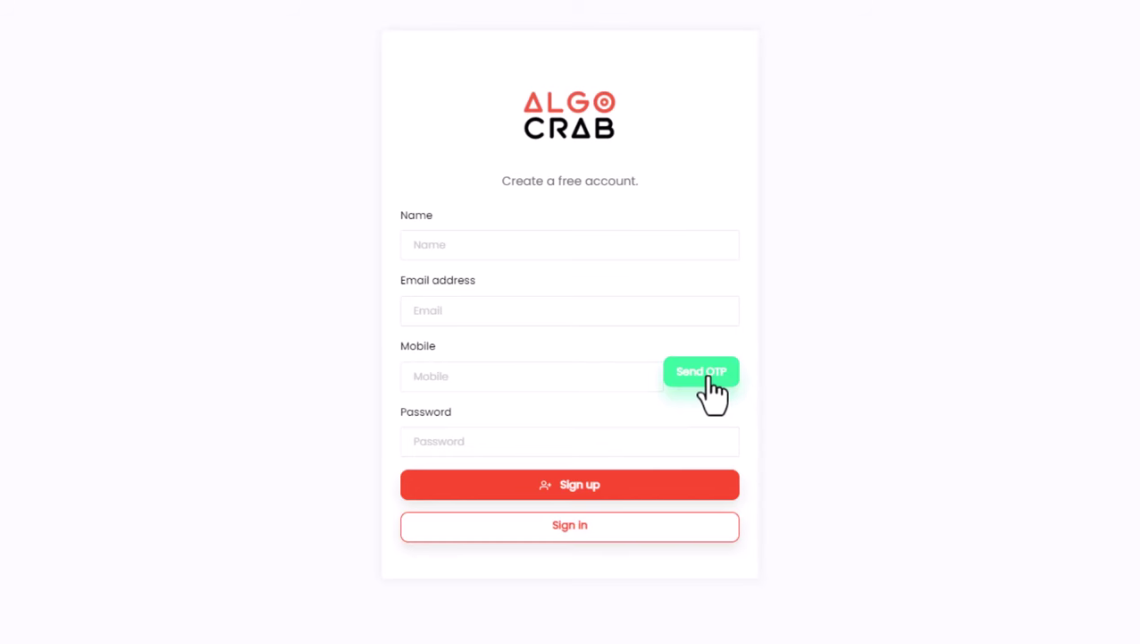
pyautogui.click(541, 528)
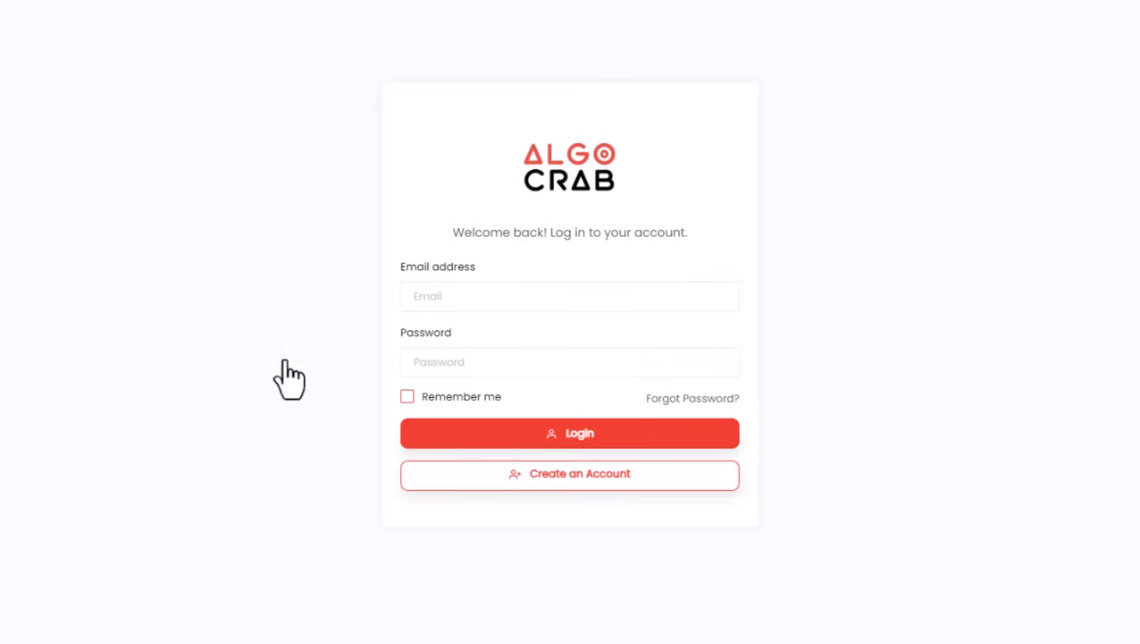
pyautogui.click(511, 297)
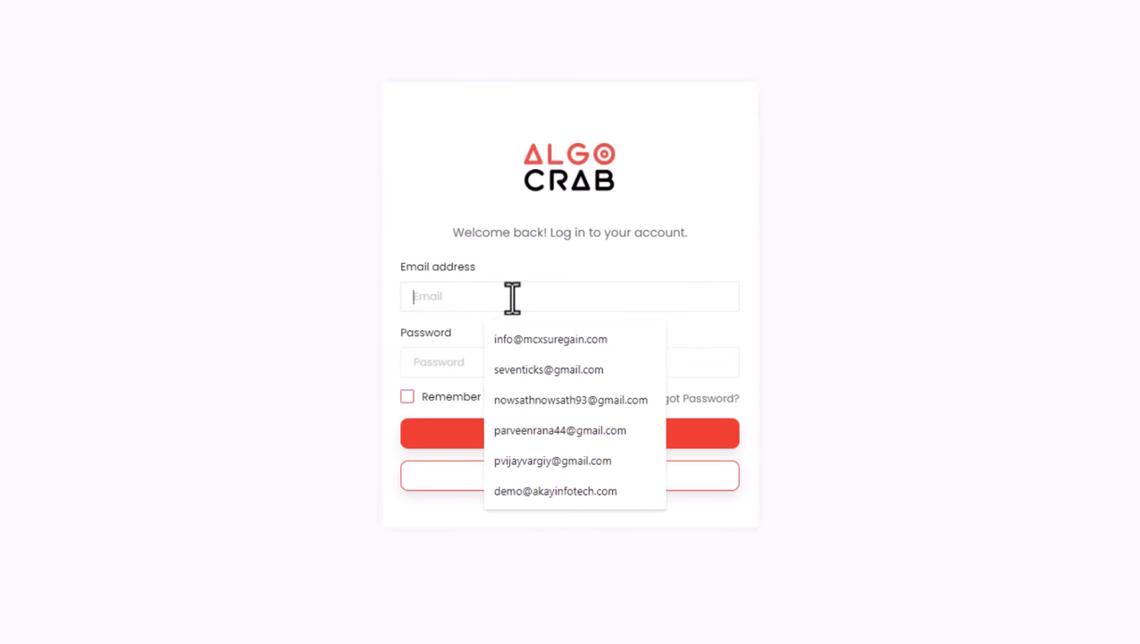
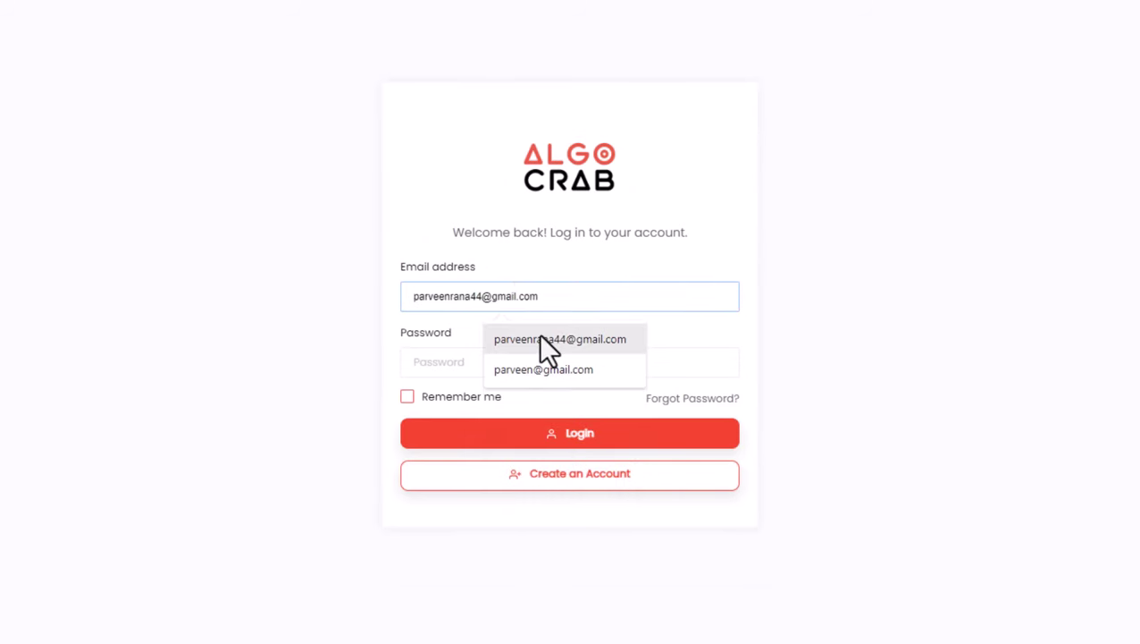
pyautogui.click(538, 338)
pyautogui.click(452, 361)
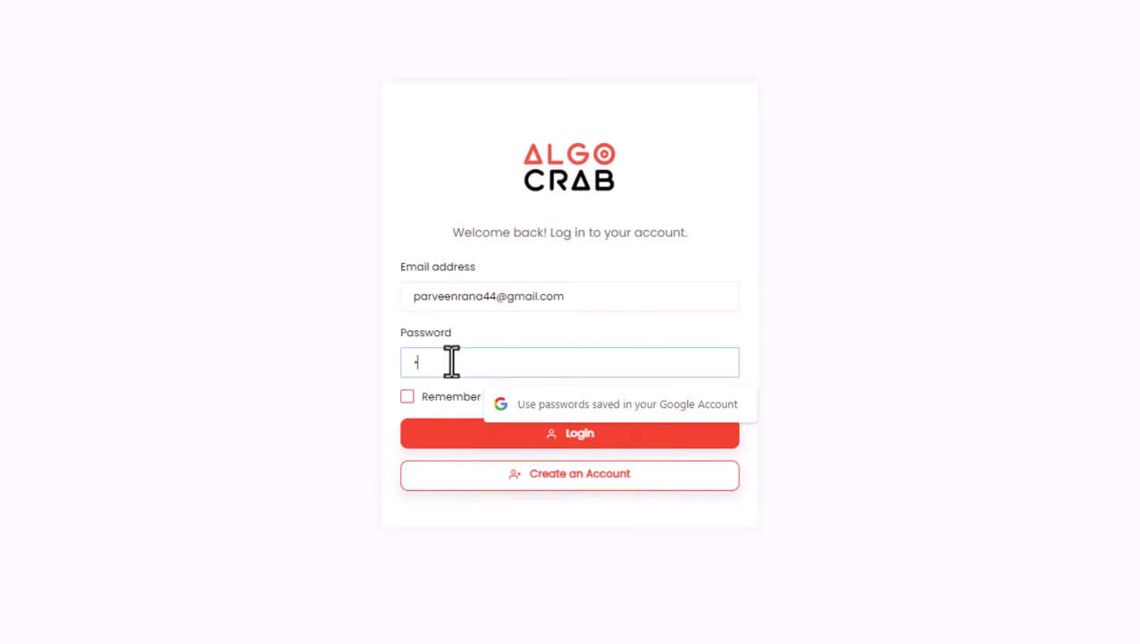
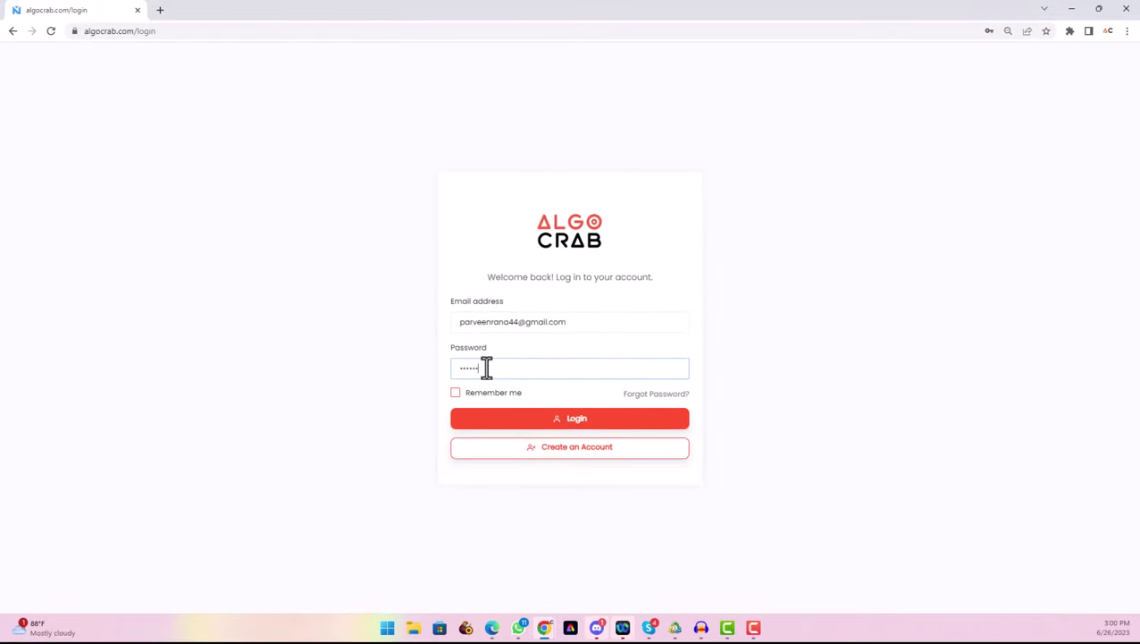
pyautogui.press('Return')
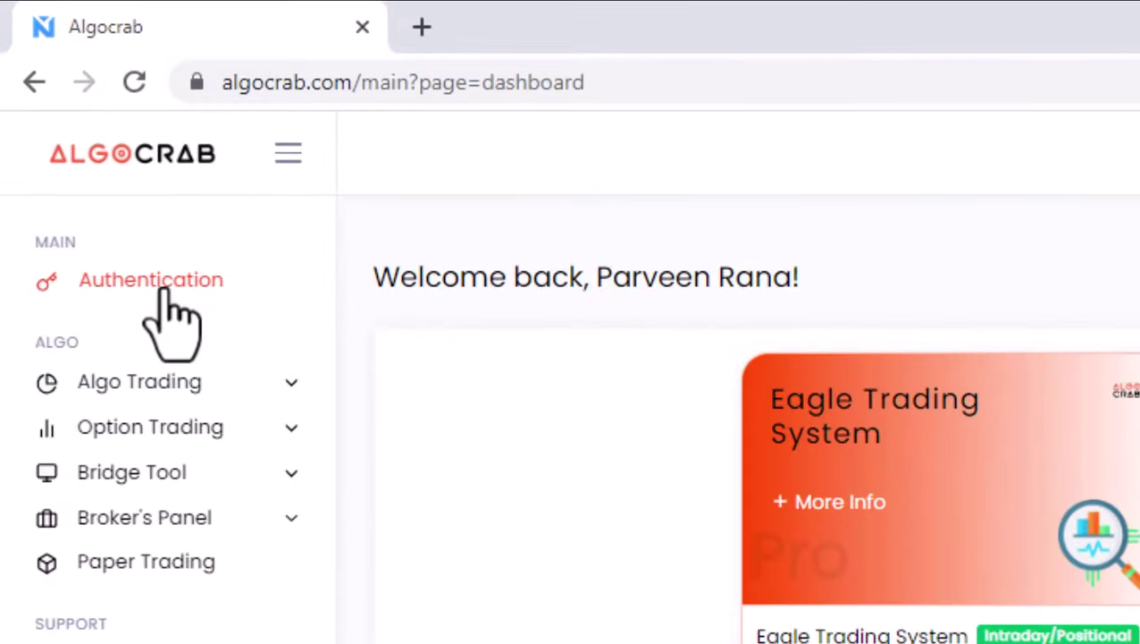
# Go to the Authentication page under MAIN in the sidebar.
pyautogui.click(166, 291)
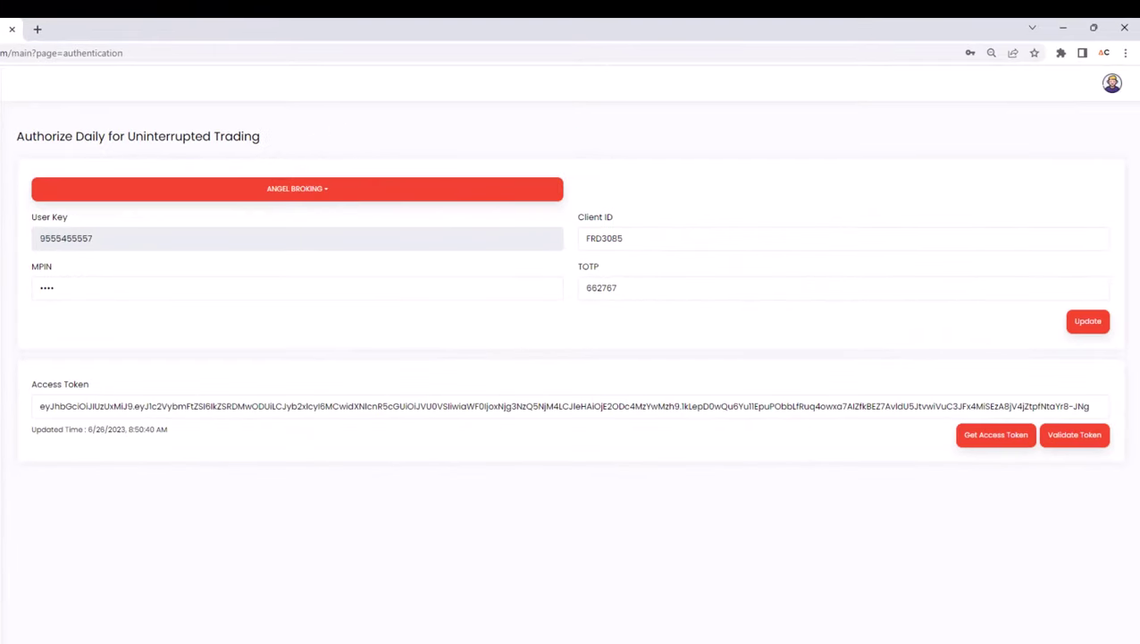
pyautogui.click(297, 187)
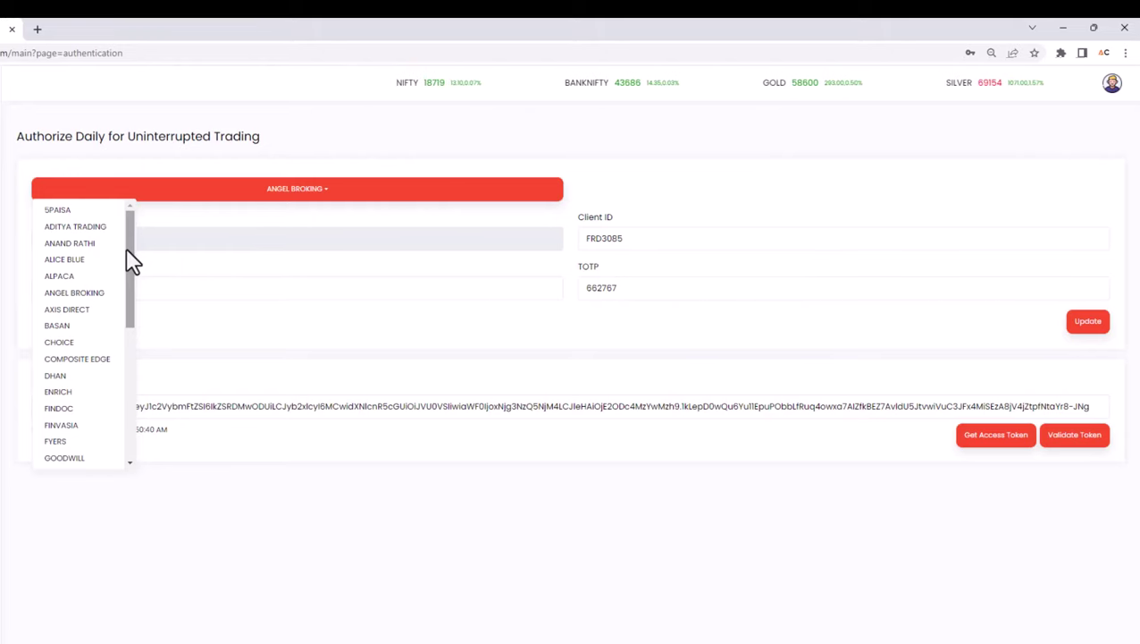
pyautogui.moveTo(480, 239); pyautogui.dragTo(502, 275)
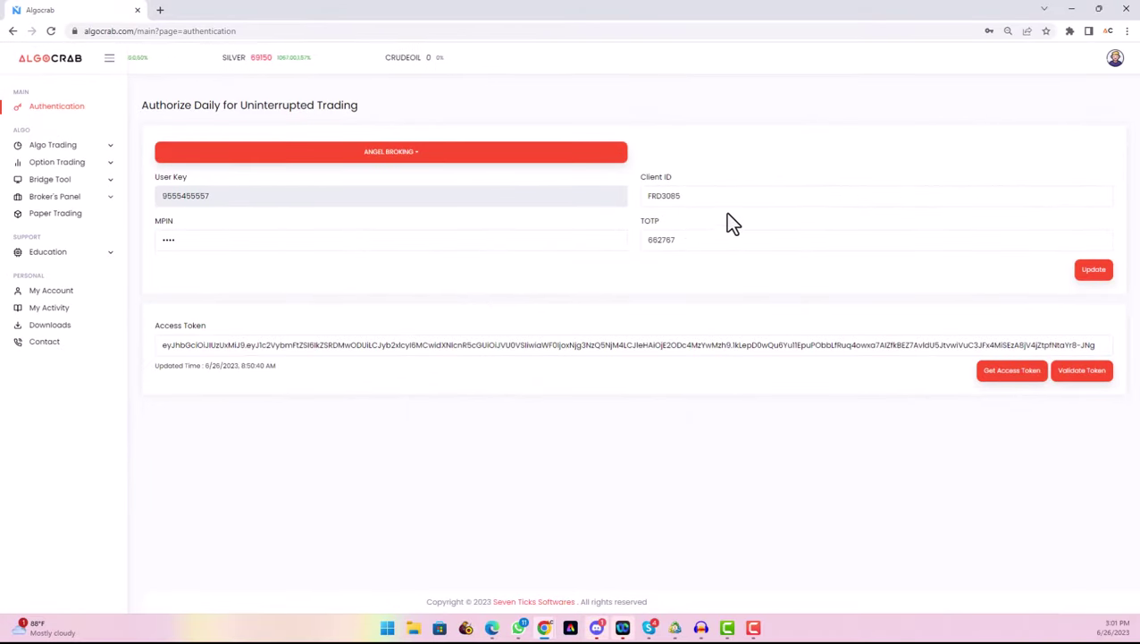
# Generate a new Angel Broking access token from the Client ID and TOTP, then validate it.
pyautogui.doubleClick(723, 195)
pyautogui.doubleClick(684, 241)
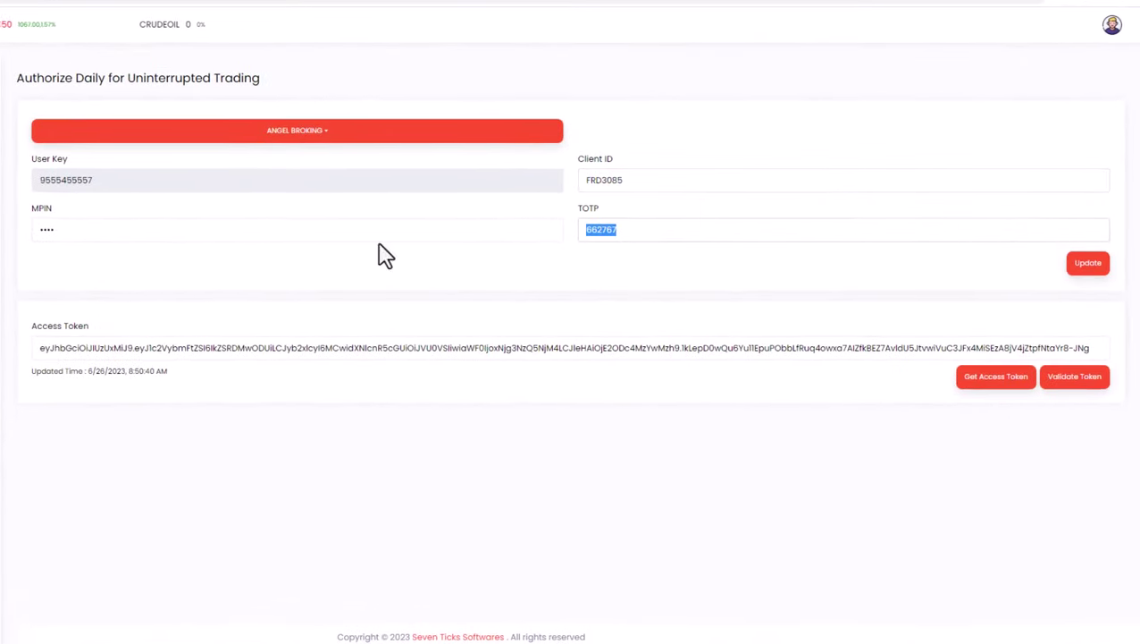
pyautogui.doubleClick(677, 182)
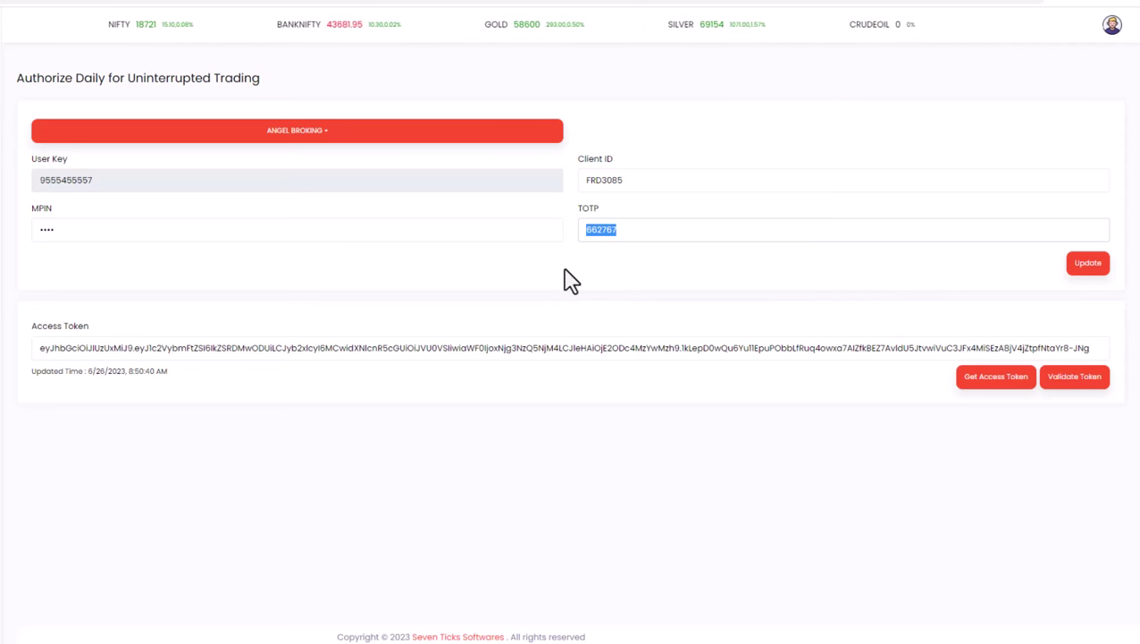
pyautogui.click(992, 379)
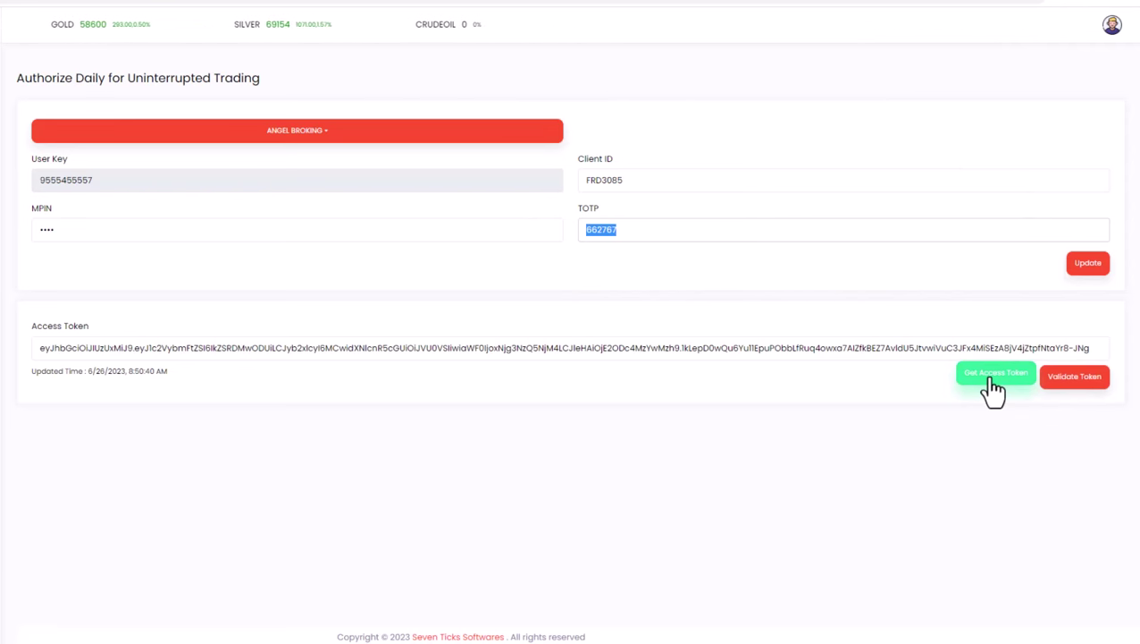
pyautogui.moveTo(43, 349); pyautogui.dragTo(415, 350)
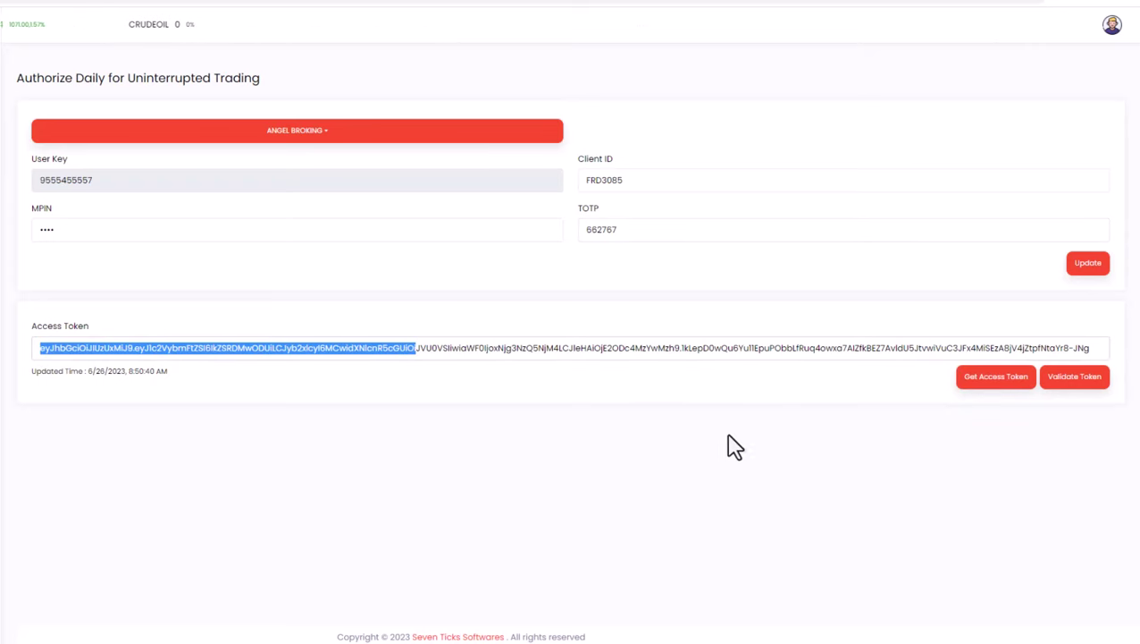
pyautogui.click(1094, 383)
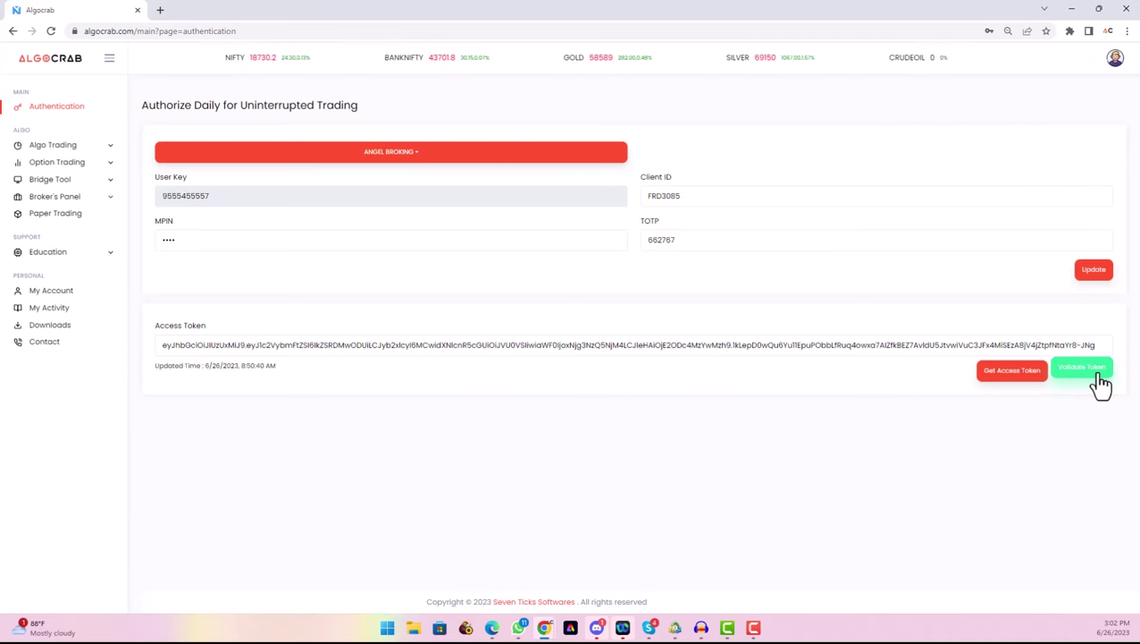
# Expand the Algo Trading and Option Trading sections in the sidebar.
pyautogui.click(47, 148)
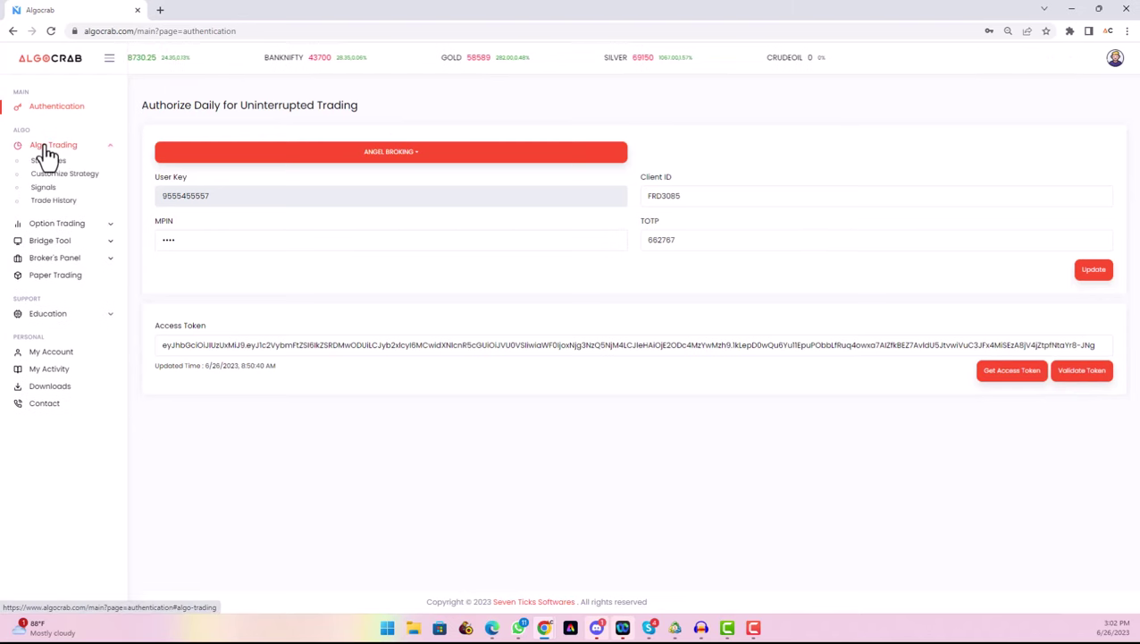
pyautogui.click(57, 225)
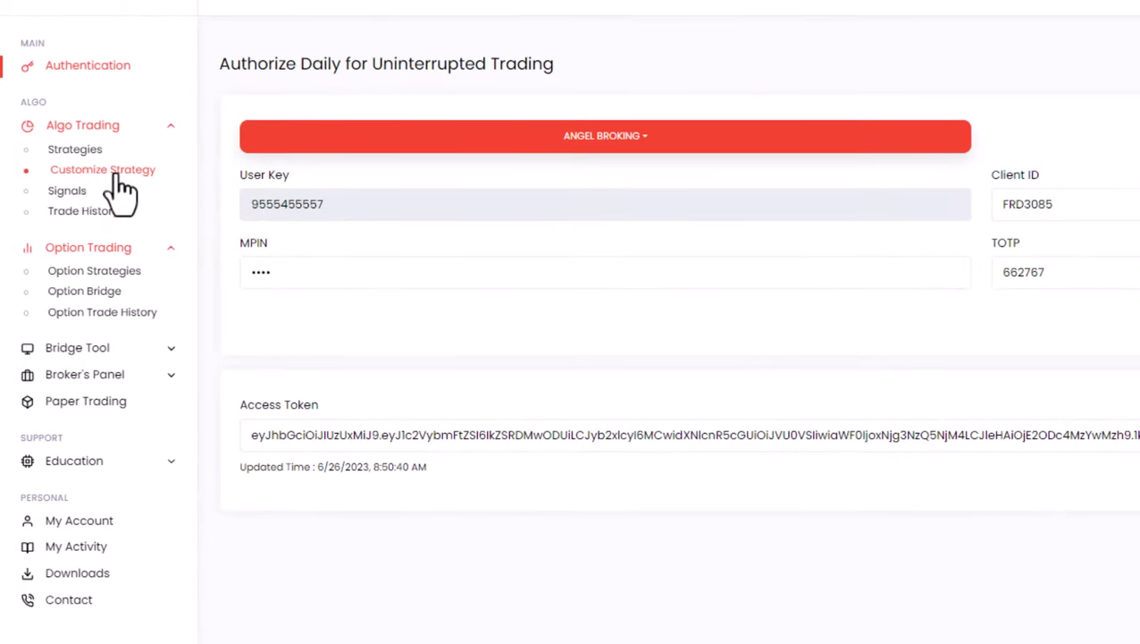
# On Option Strategies, choose EAGLE TRADING and symbol BANKNIFTY, then browse the DAY expiry list.
pyautogui.click(97, 278)
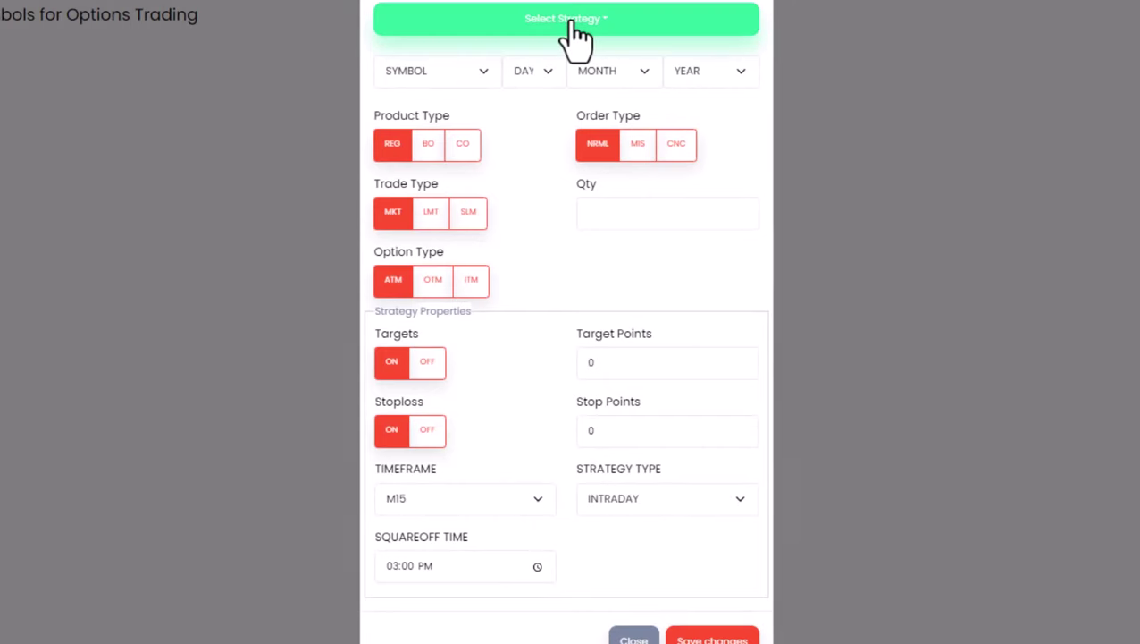
pyautogui.click(577, 34)
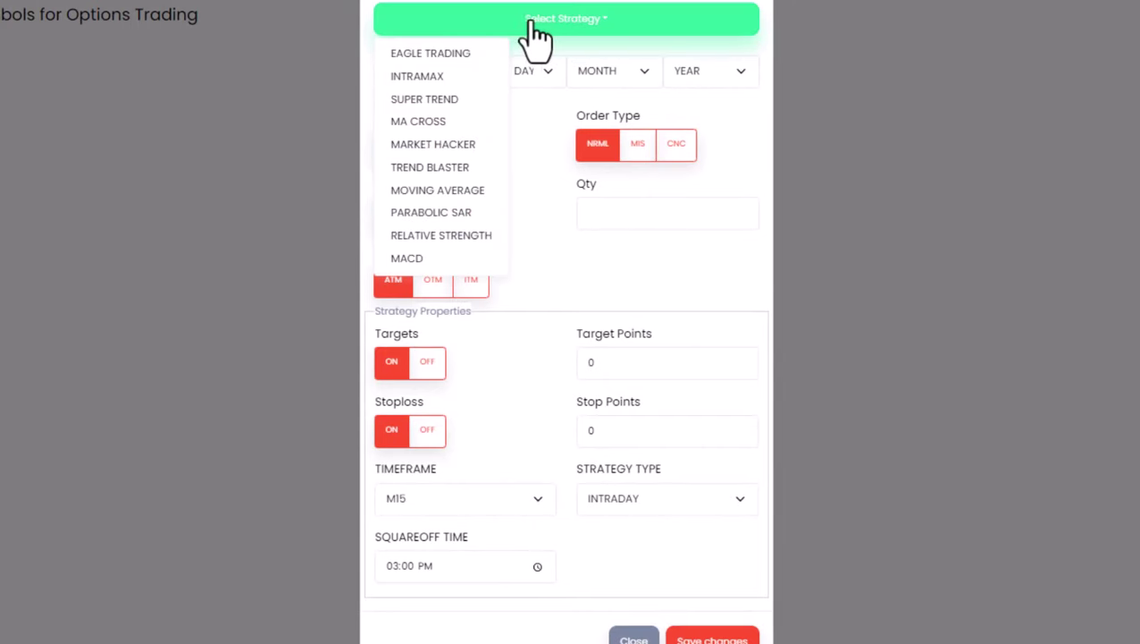
pyautogui.click(429, 58)
pyautogui.click(450, 74)
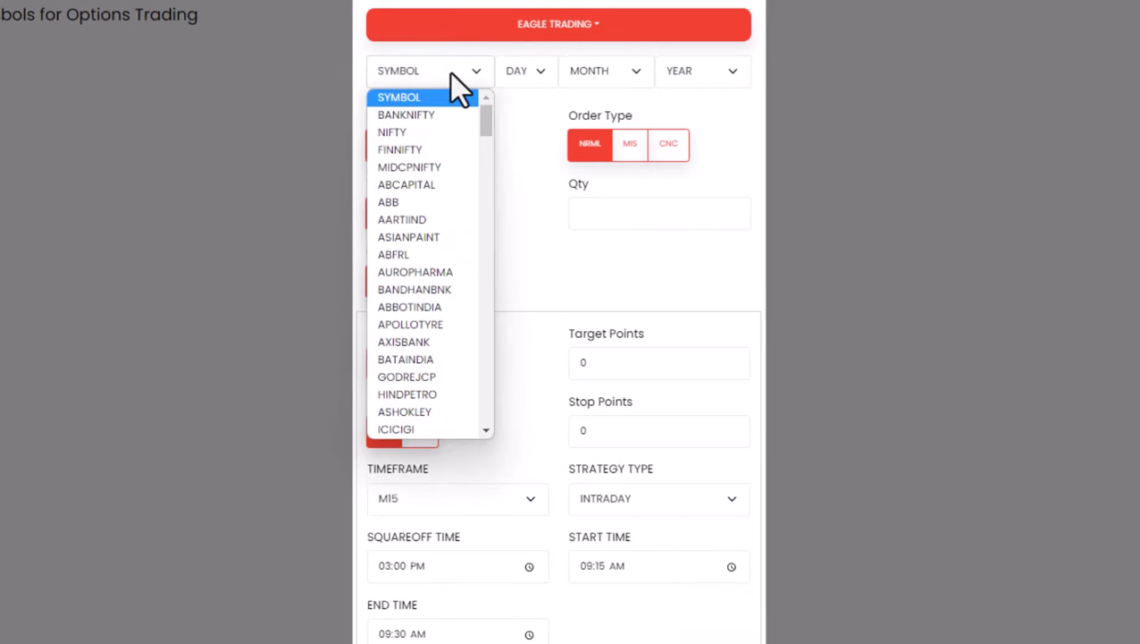
pyautogui.click(417, 117)
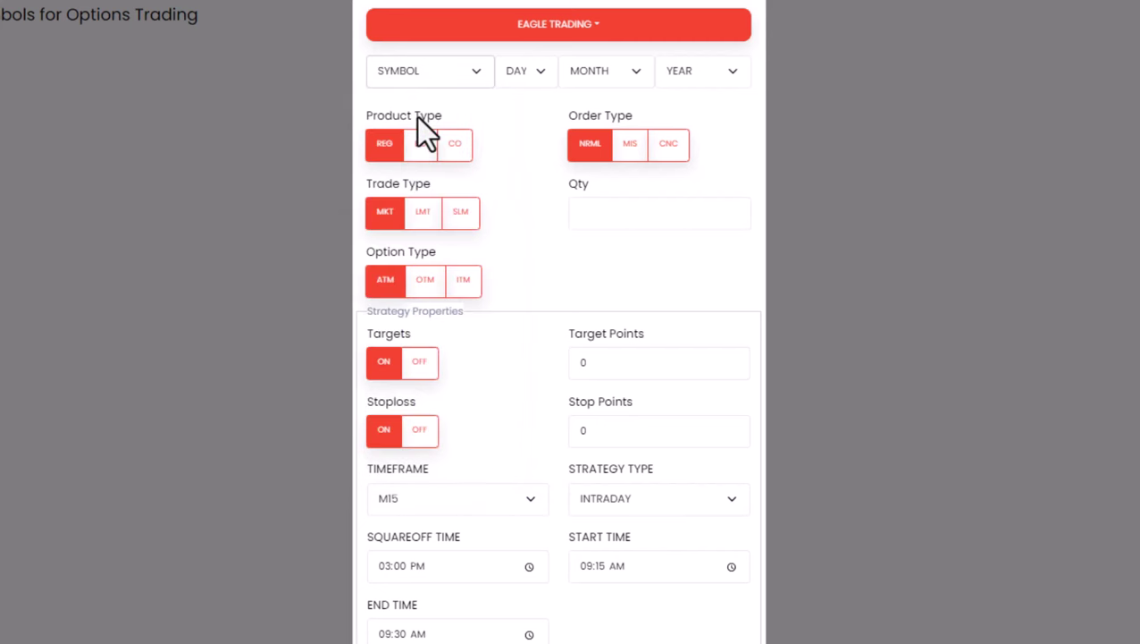
pyautogui.click(543, 70)
pyautogui.moveTo(546, 129); pyautogui.dragTo(545, 283)
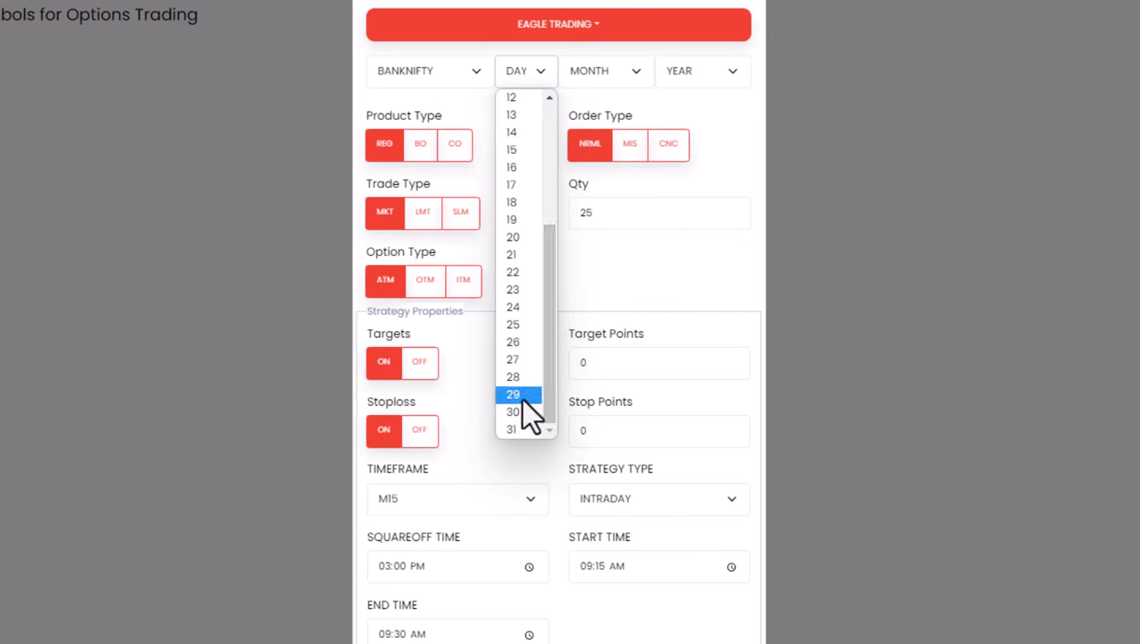
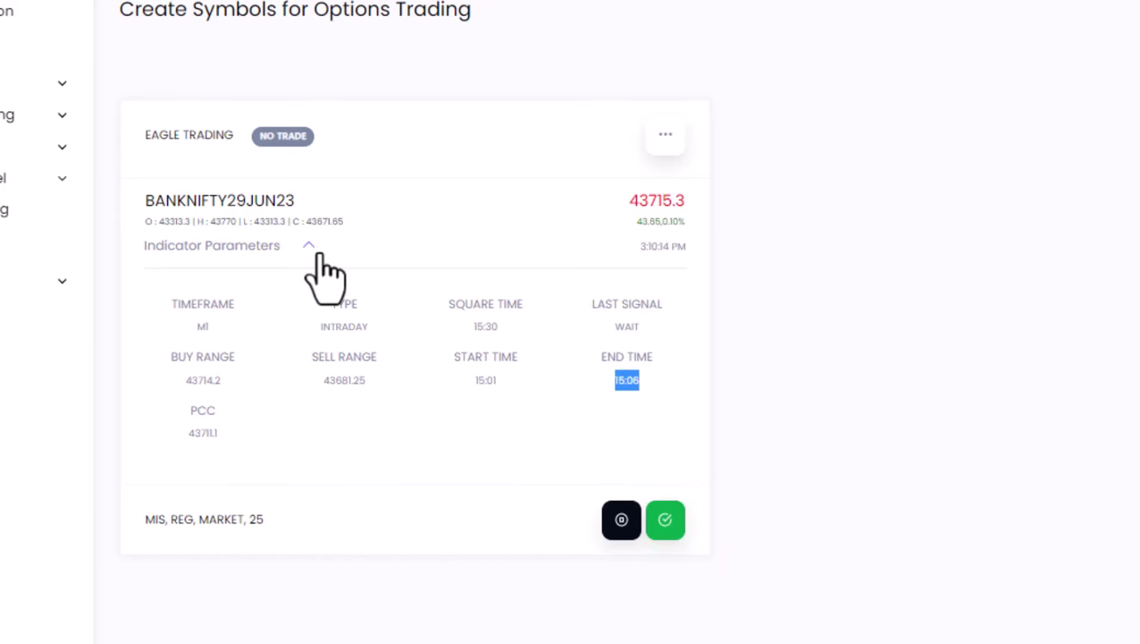
# Collapse, then re-expand, the Indicator Parameters on the running Eagle Trading BANKNIFTY29JUN2343700CE card.
pyautogui.click(313, 249)
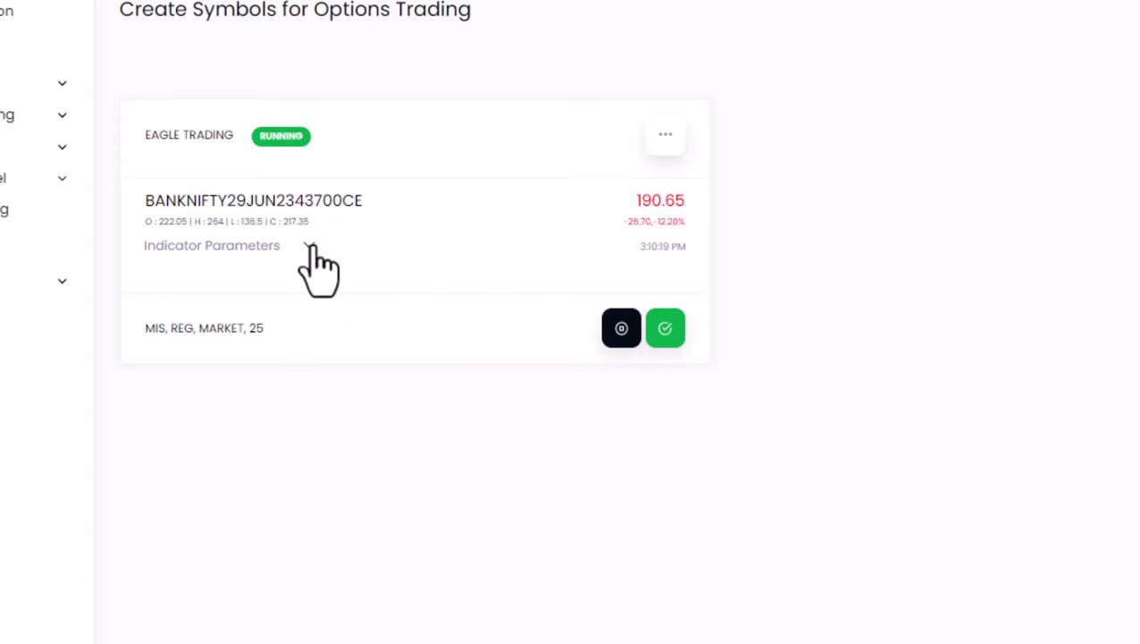
pyautogui.click(310, 247)
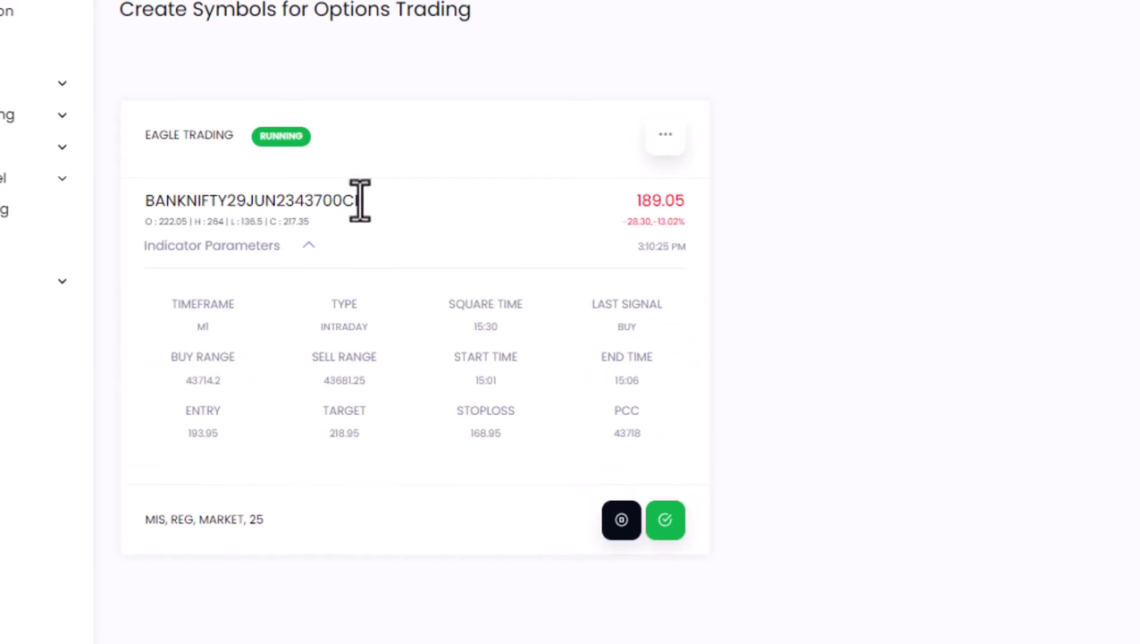
pyautogui.moveTo(360, 199); pyautogui.dragTo(143, 200)
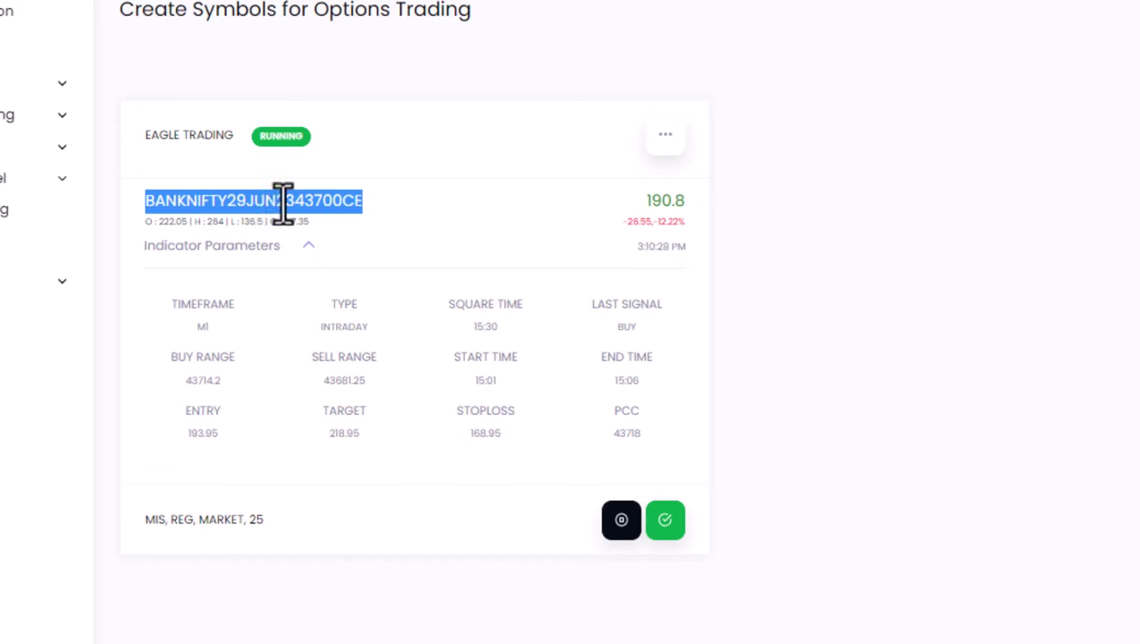
pyautogui.moveTo(300, 201); pyautogui.dragTo(531, 223)
pyautogui.click(666, 199)
pyautogui.moveTo(664, 201); pyautogui.dragTo(679, 201)
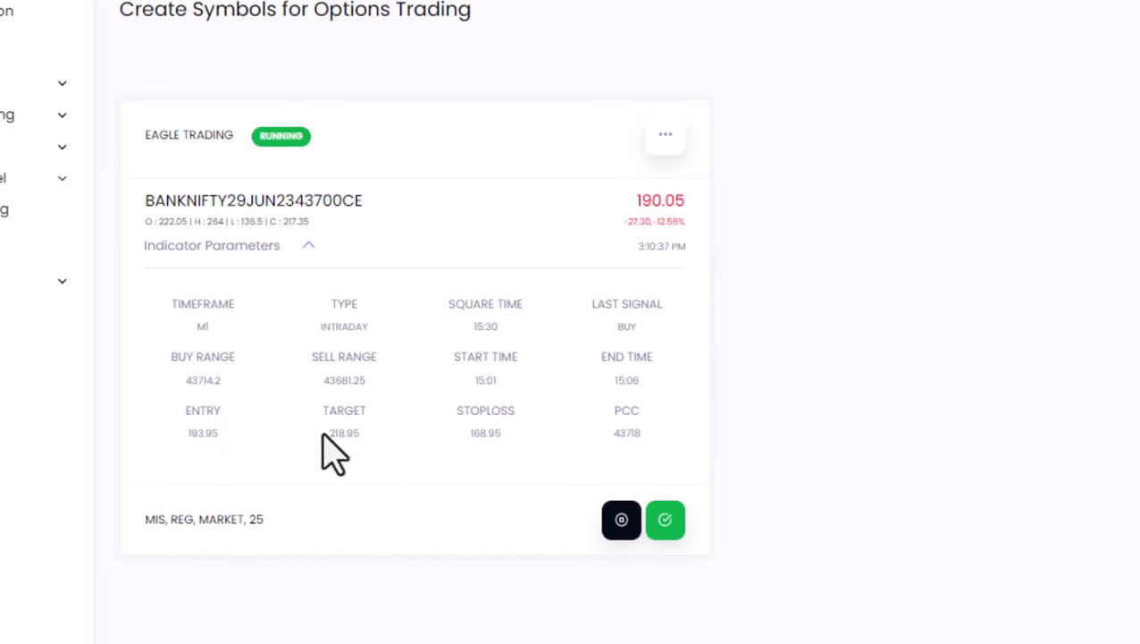
pyautogui.moveTo(333, 436); pyautogui.dragTo(367, 437)
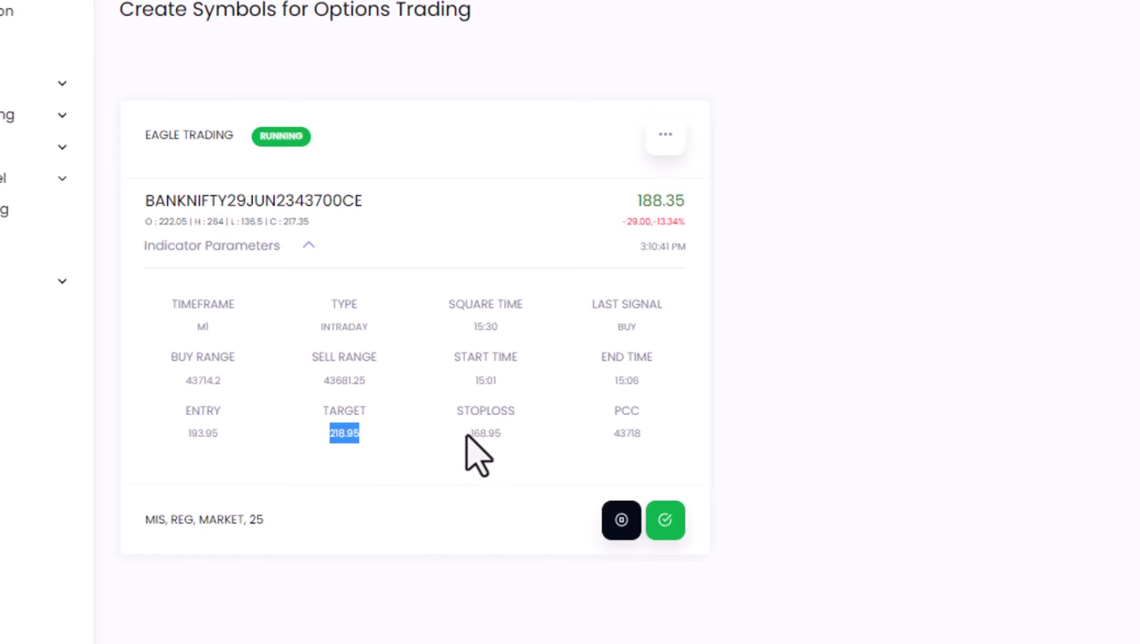
pyautogui.moveTo(467, 435); pyautogui.dragTo(510, 439)
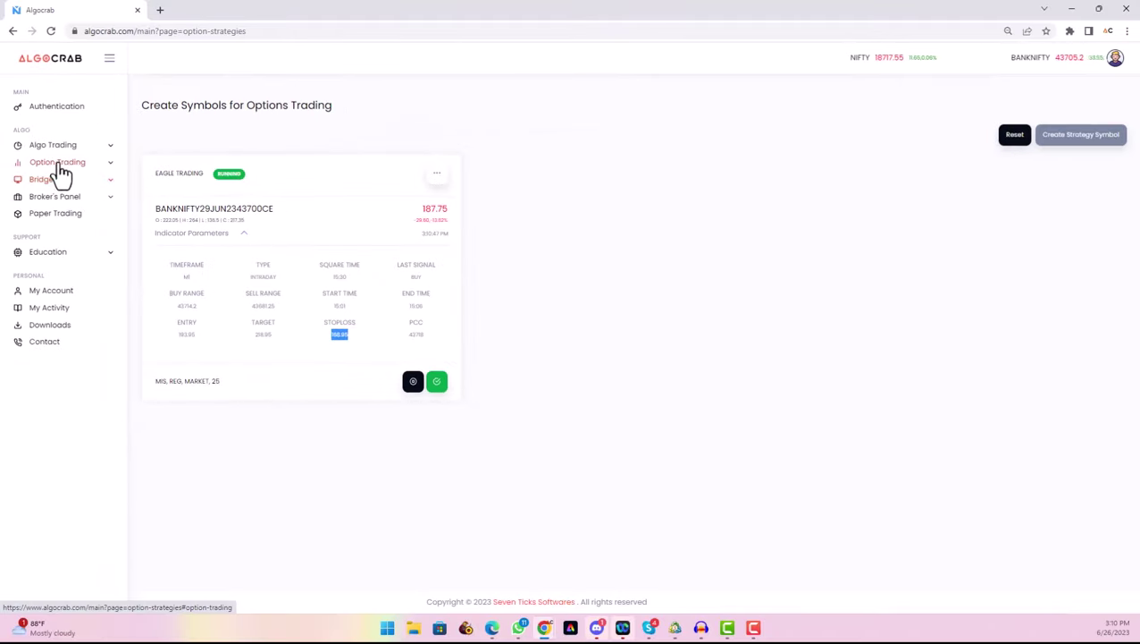
# Open Option Trade History and highlight Eagle Trading's BANKNIFTY29JUN2343700CE buy entry, Qty 25, SUCCESS.
pyautogui.click(59, 163)
pyautogui.click(69, 205)
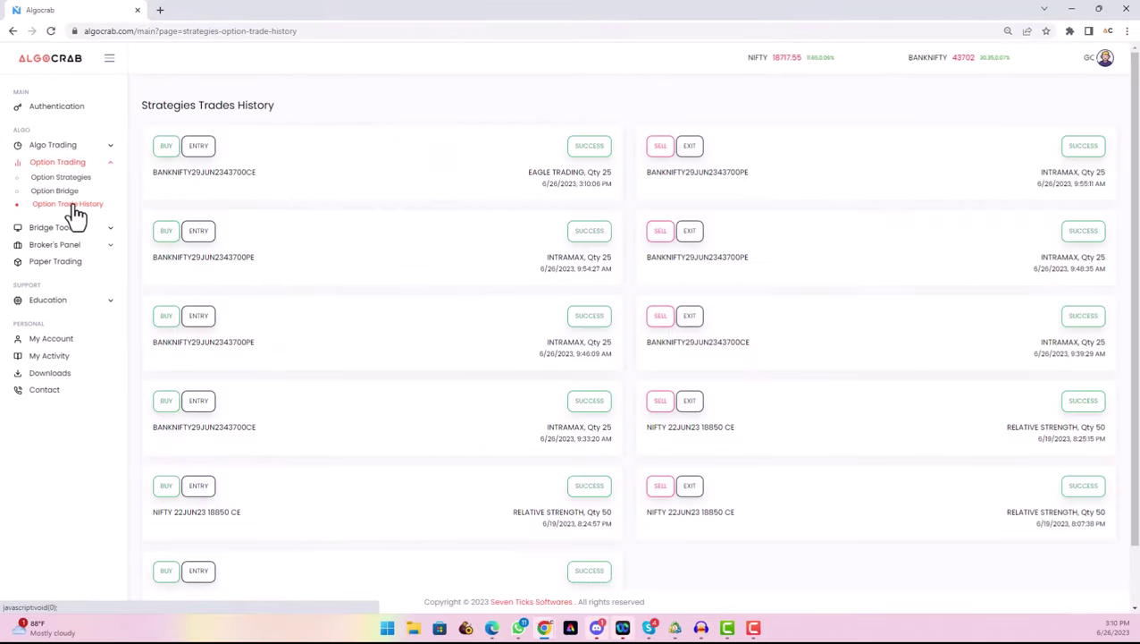
pyautogui.moveTo(156, 172); pyautogui.dragTo(485, 171)
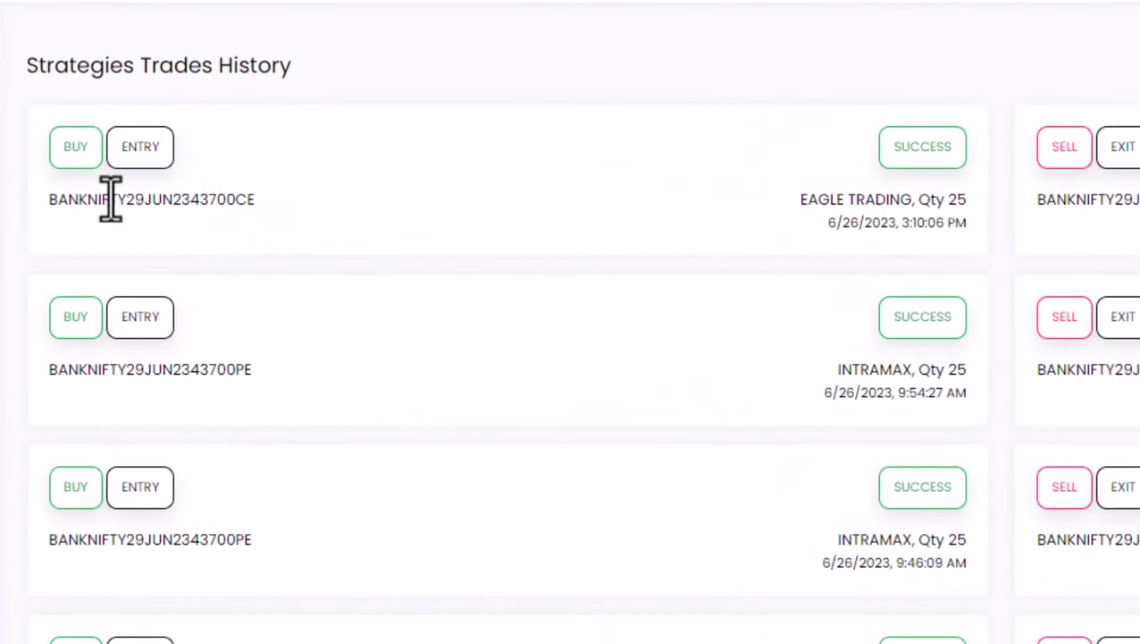
pyautogui.moveTo(728, 219); pyautogui.dragTo(968, 229)
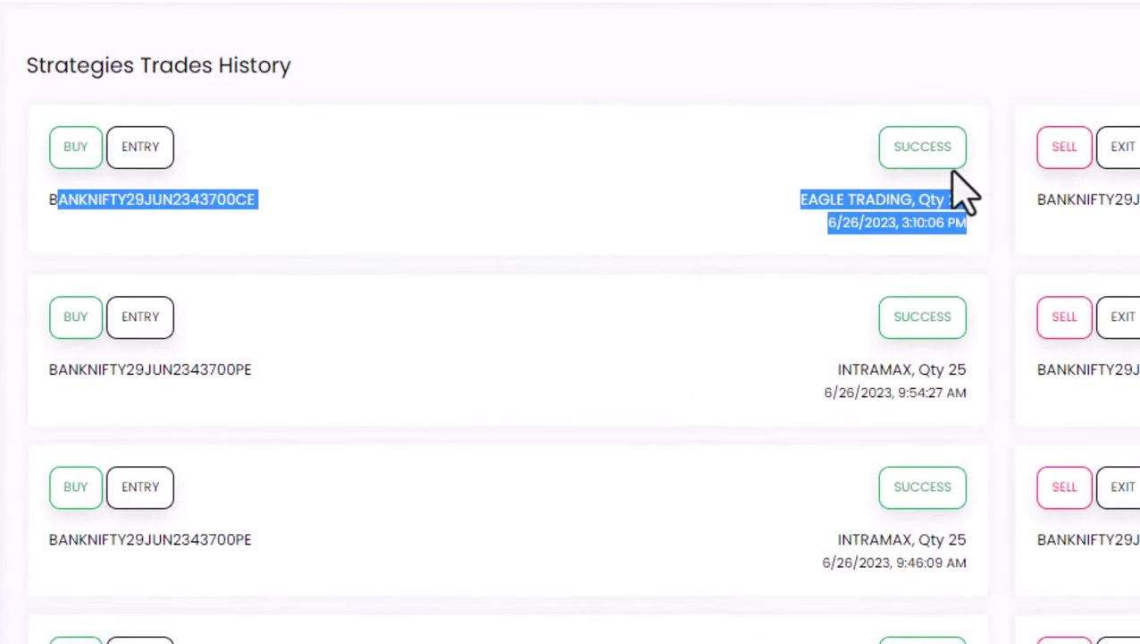
pyautogui.moveTo(948, 174)
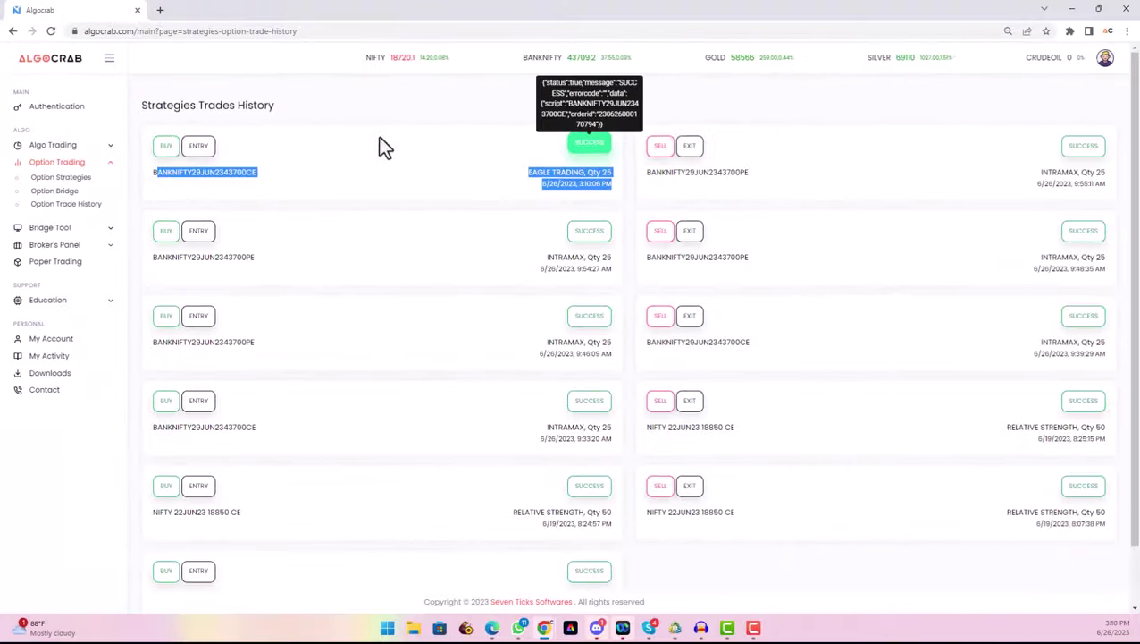
pyautogui.click(62, 145)
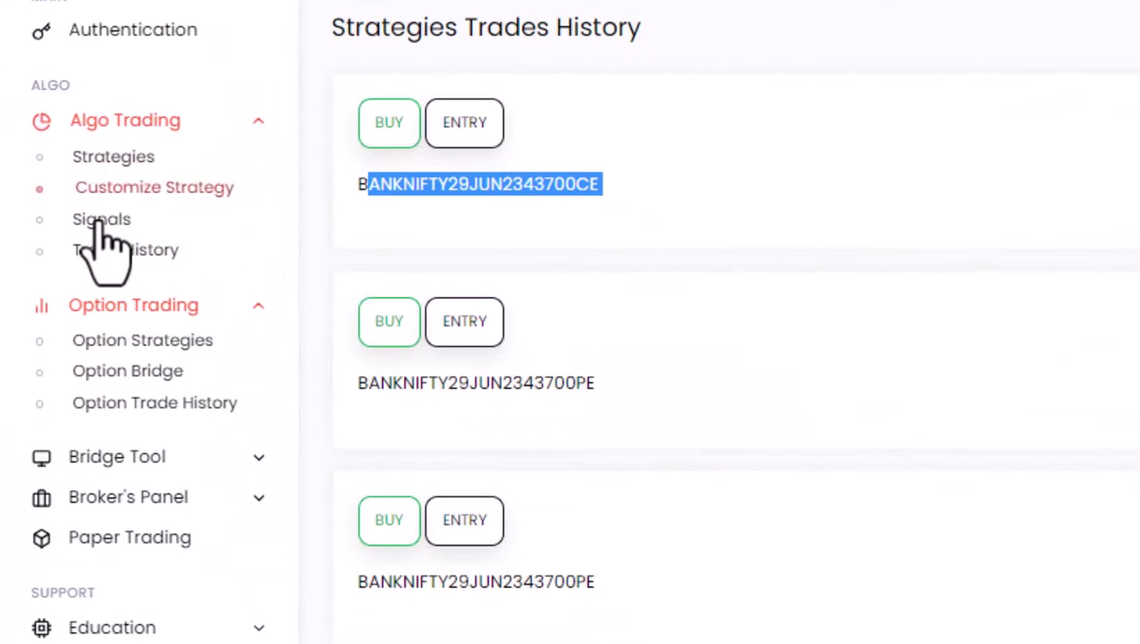
# Inspect the BANKNIFTY call signal's symbol, 193.95 entry and P&L, then go back to Option Strategies.
pyautogui.click(92, 216)
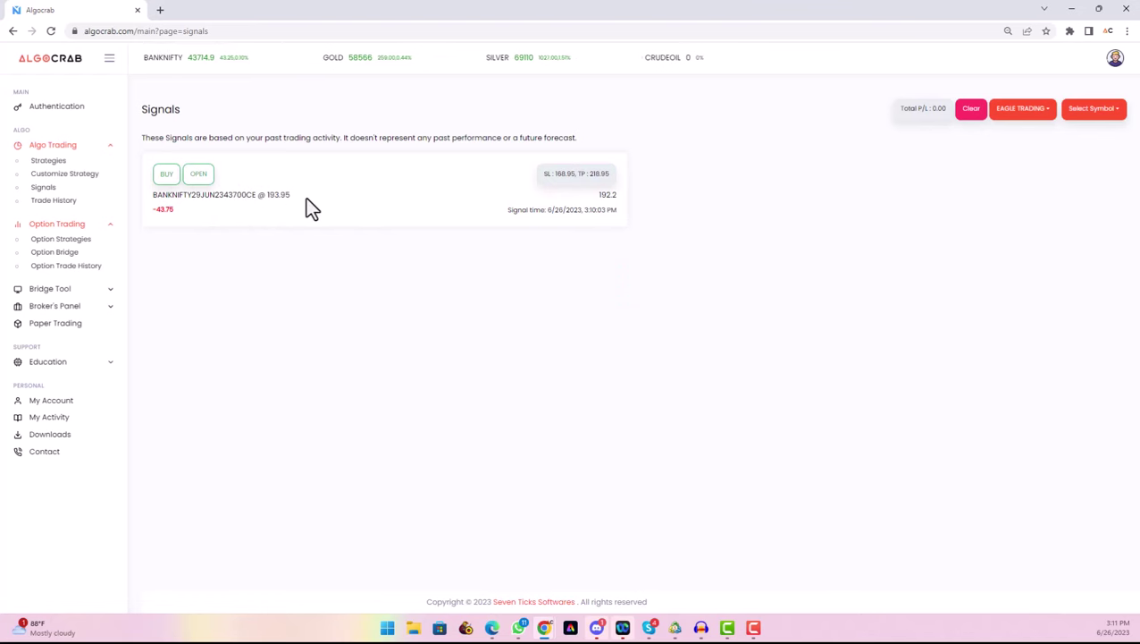
pyautogui.moveTo(301, 197); pyautogui.dragTo(150, 199)
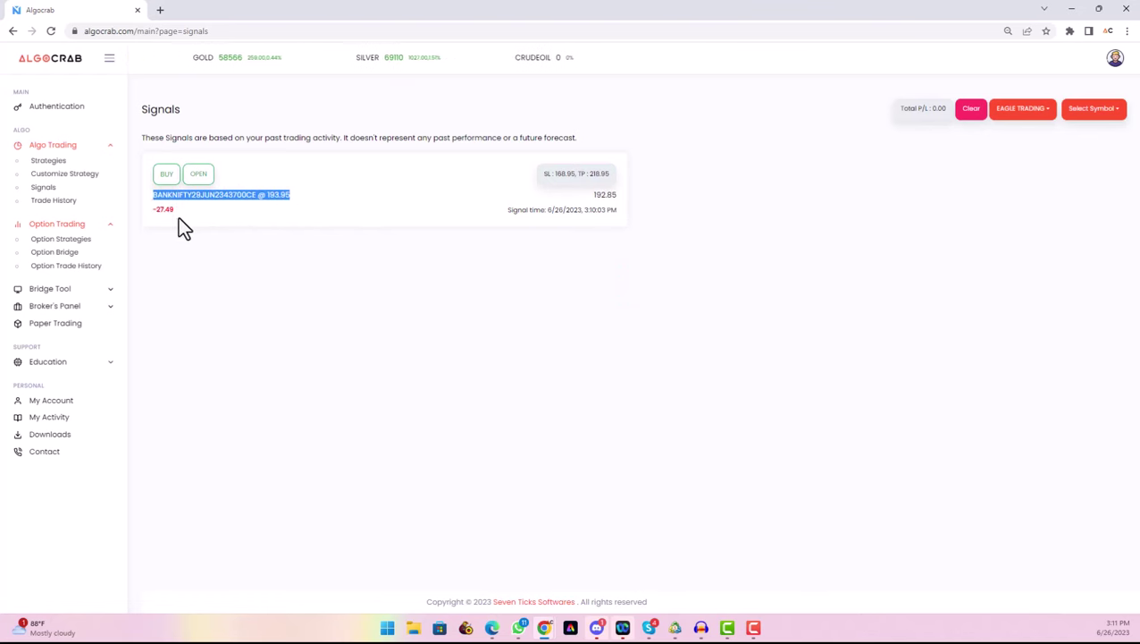
pyautogui.doubleClick(199, 242)
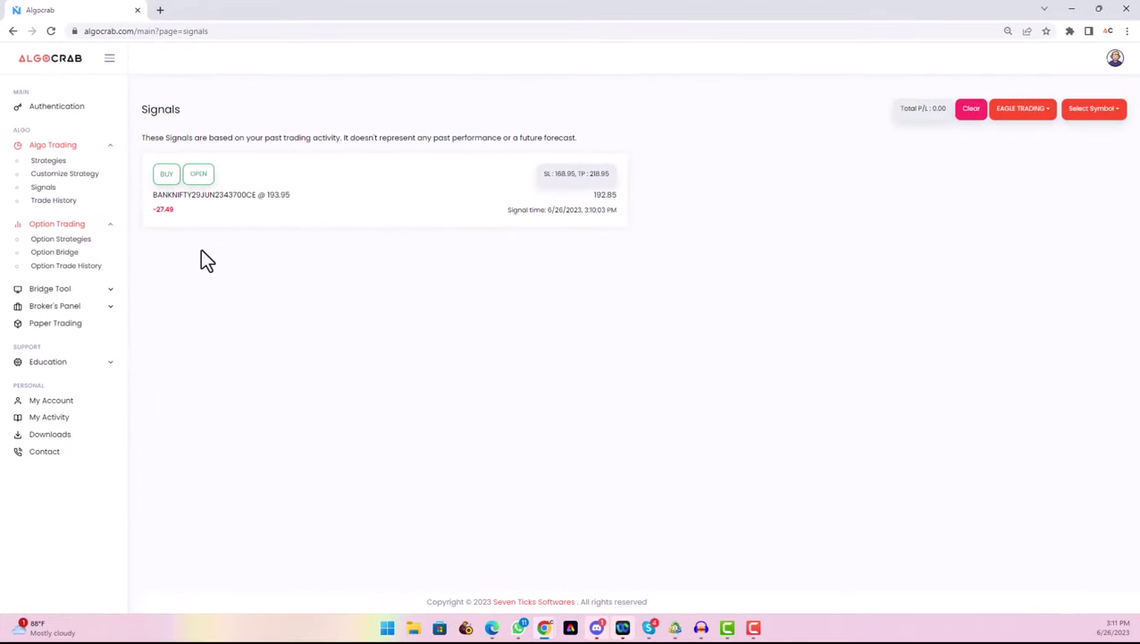
pyautogui.click(71, 240)
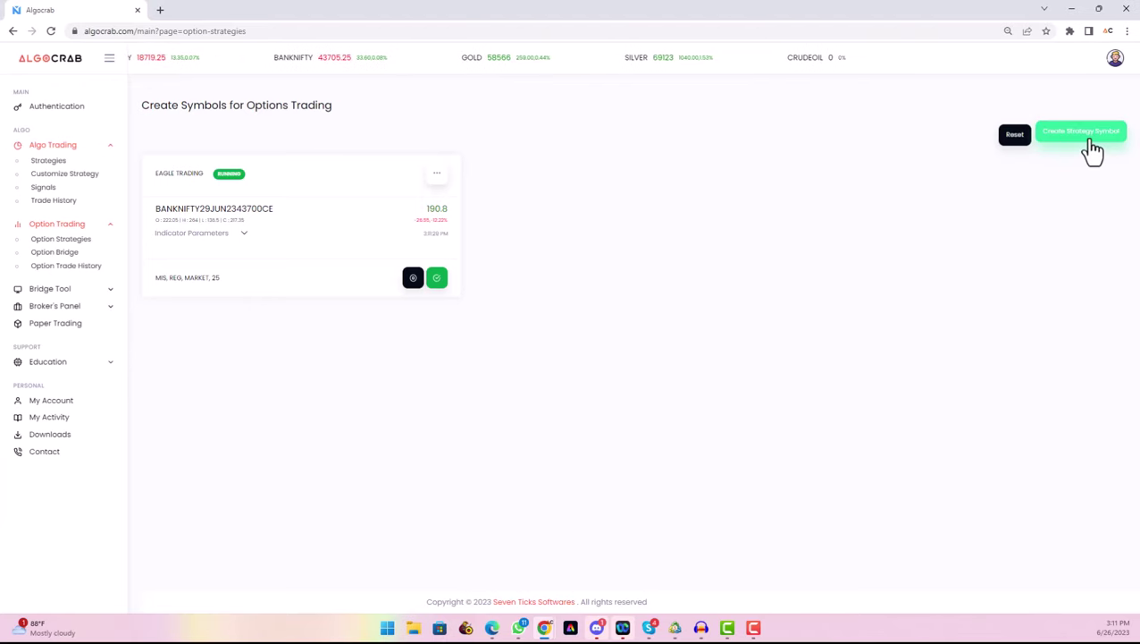
# Open Create Strategy Symbol, browse the strategy list, and reopen it with M15, INTRADAY, 03:00 PM defaults.
pyautogui.click(1082, 133)
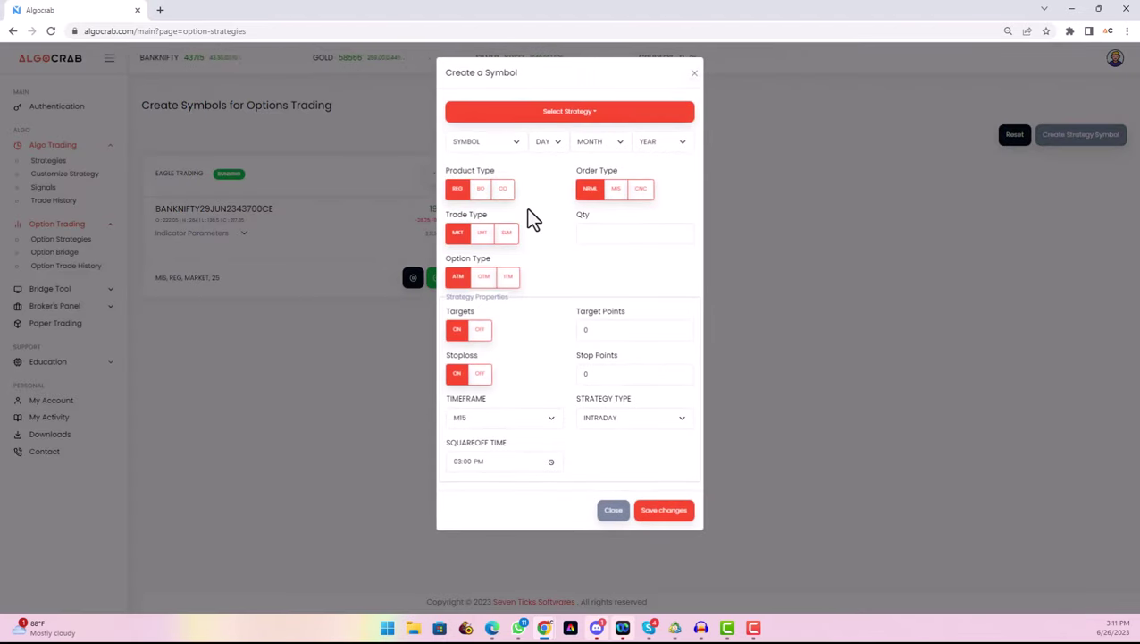
pyautogui.click(527, 114)
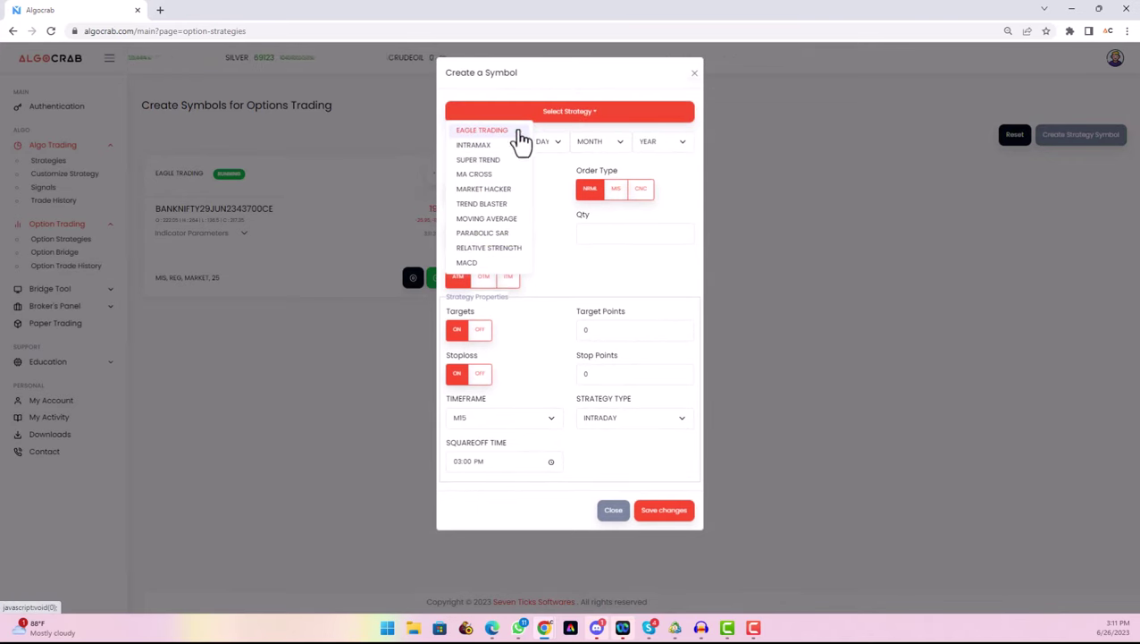
pyautogui.click(815, 163)
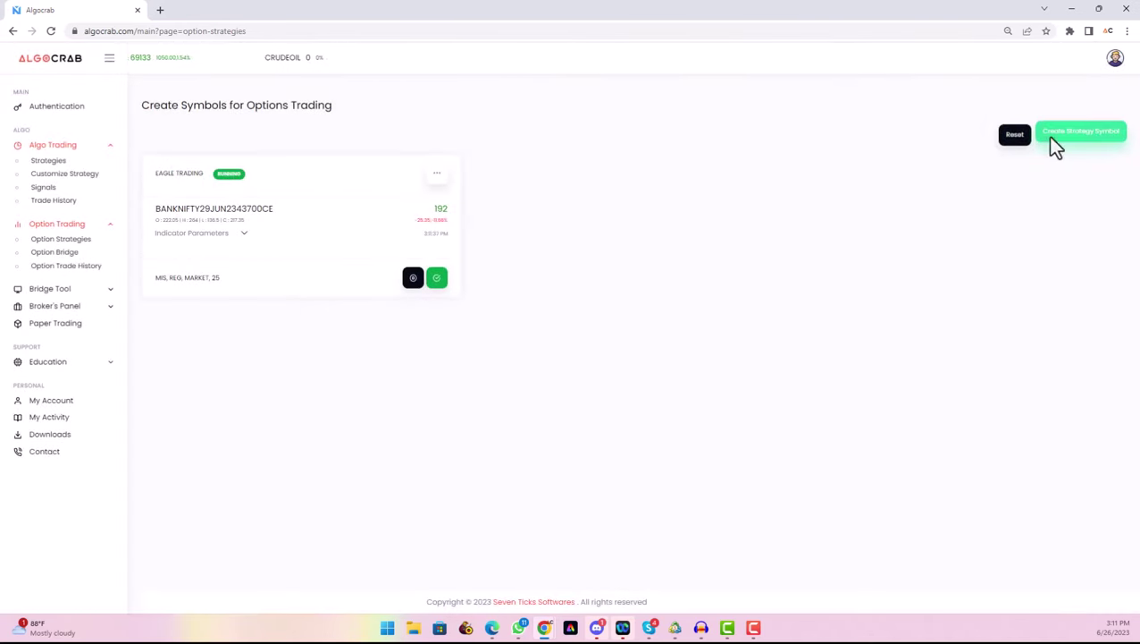
pyautogui.click(1051, 139)
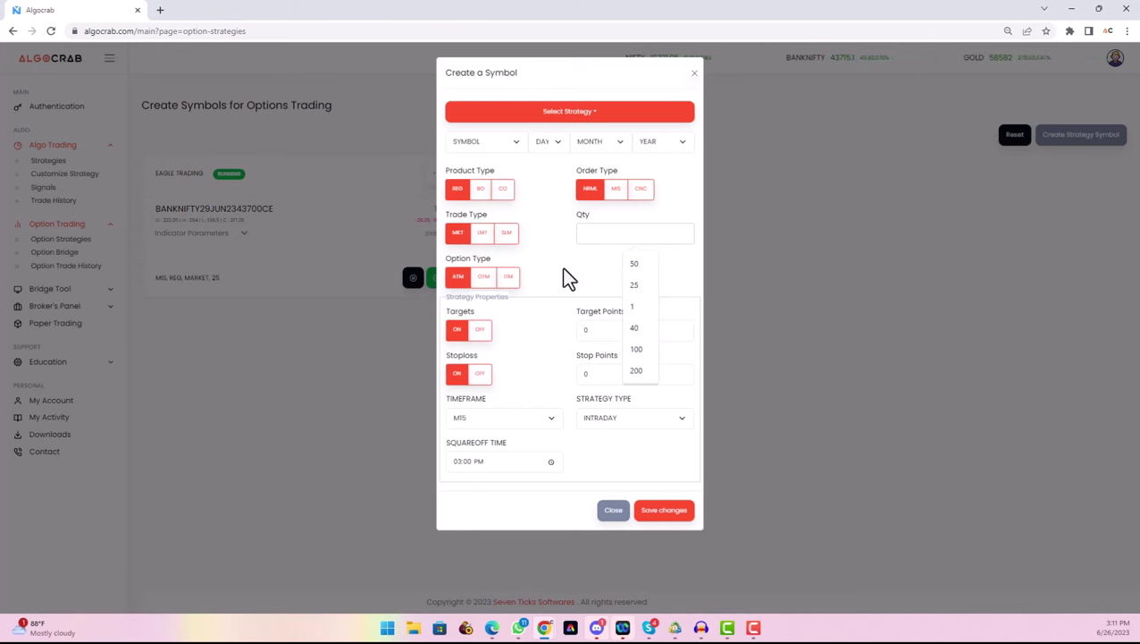
pyautogui.click(614, 271)
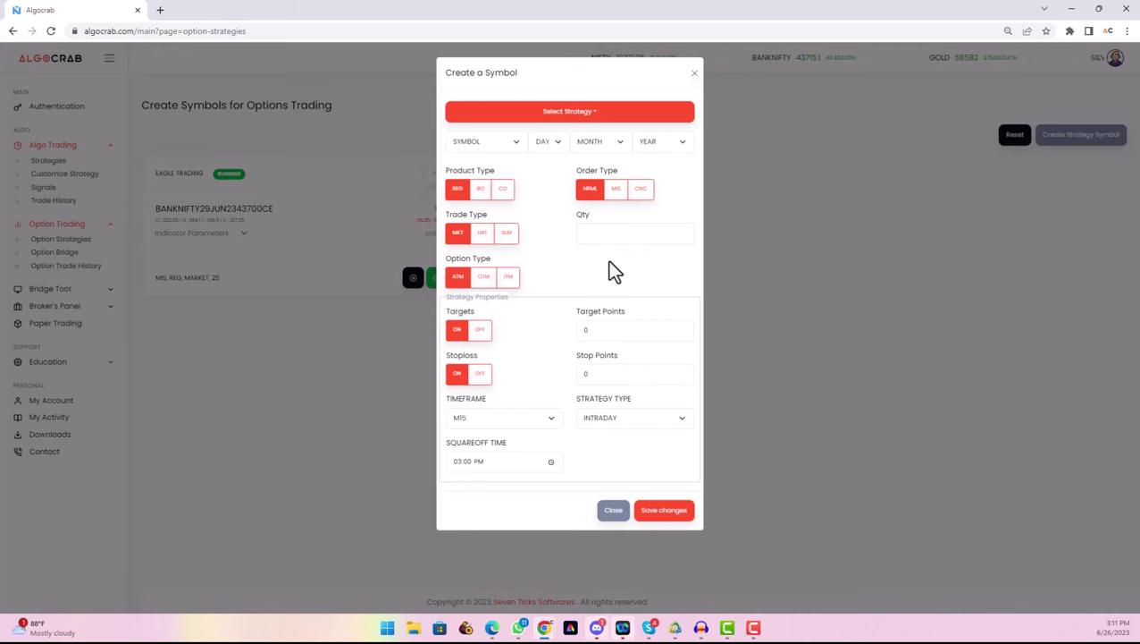
# Choose OTM option type with Gap 0, and set both Targets and Stoploss to OFF.
pyautogui.click(483, 277)
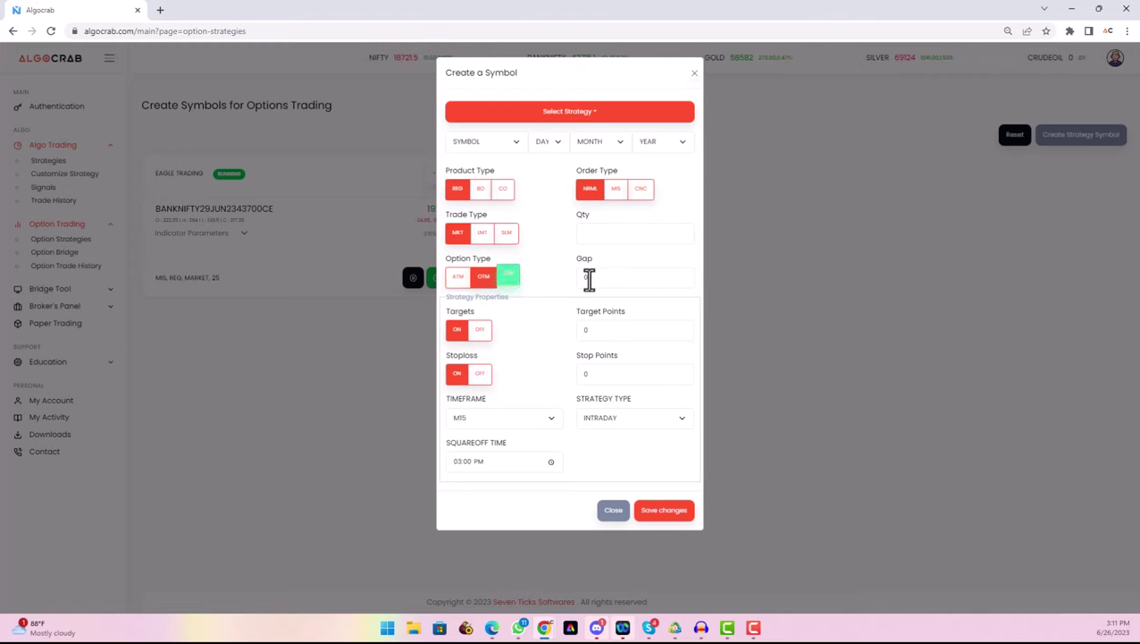
pyautogui.doubleClick(573, 278)
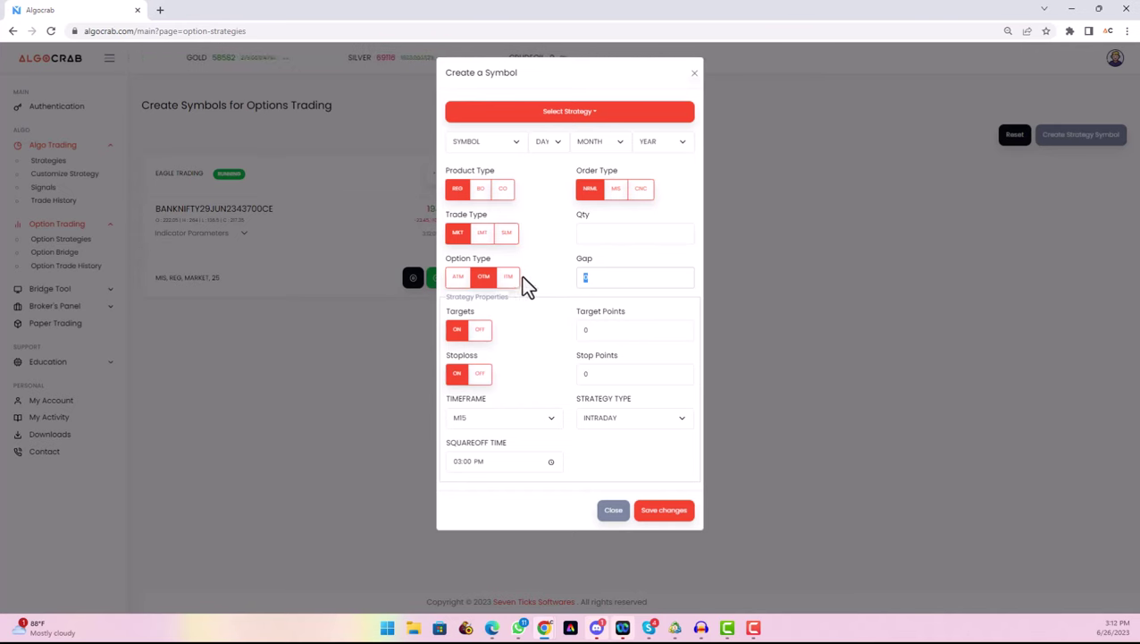
pyautogui.doubleClick(579, 330)
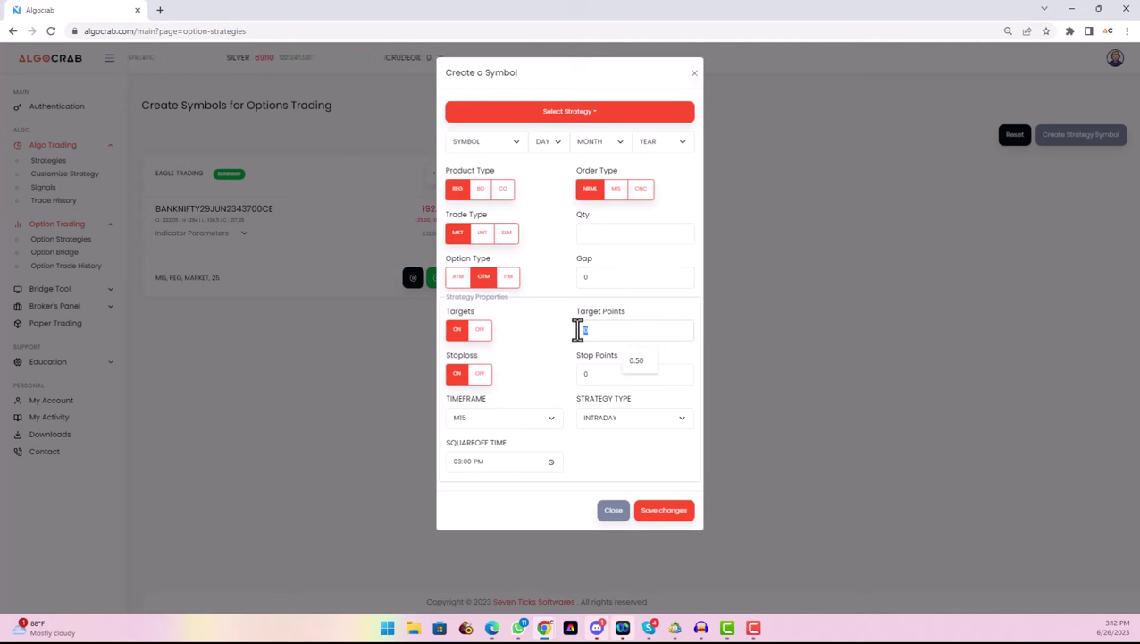
pyautogui.click(480, 330)
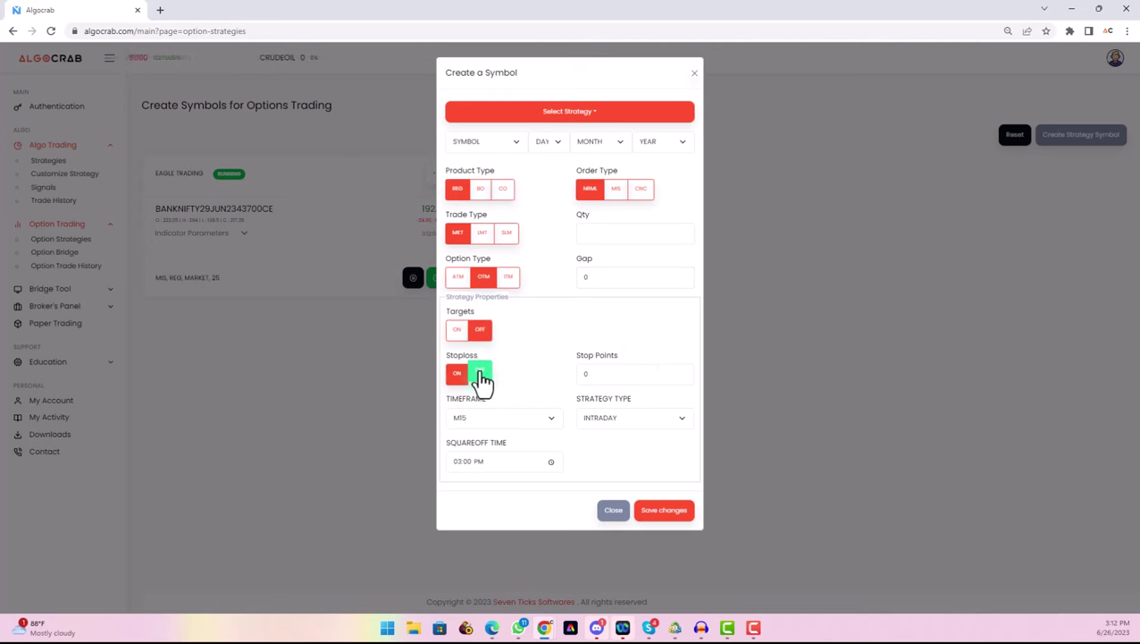
pyautogui.click(480, 373)
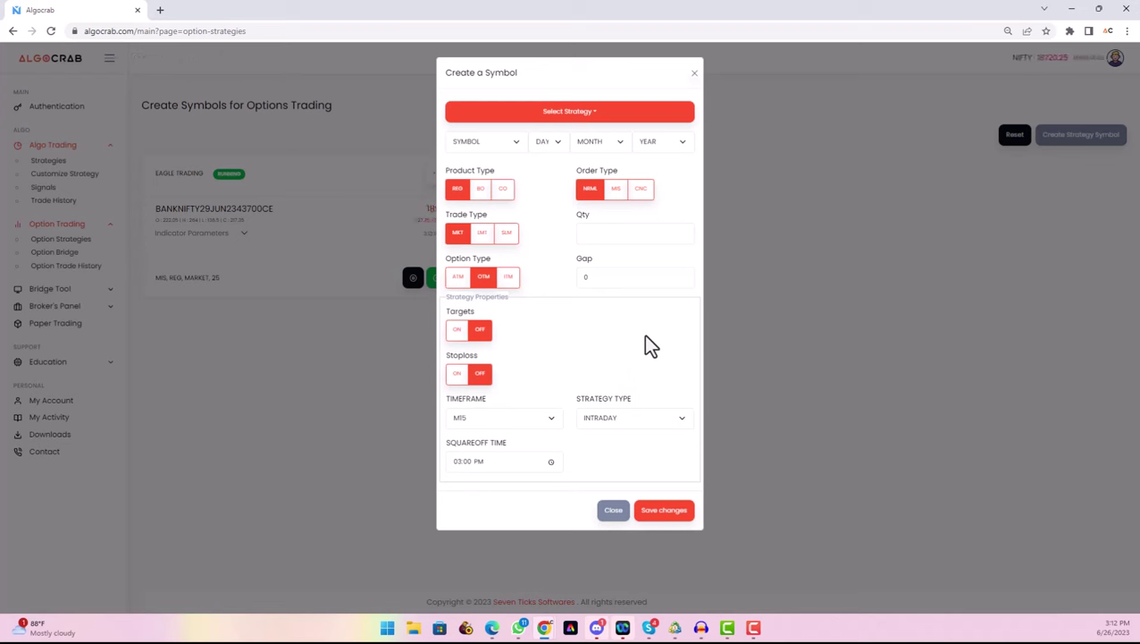
# Keep M15 timeframe and INTRADAY type, review the squareoff time, then close the form unsaved.
pyautogui.click(505, 422)
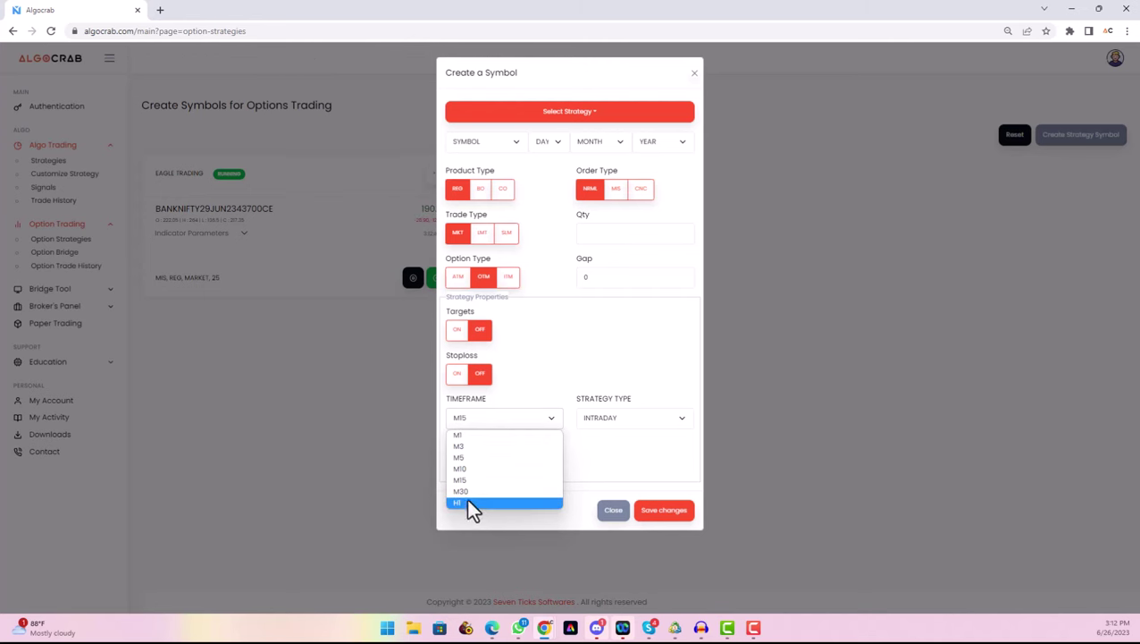
pyautogui.click(532, 392)
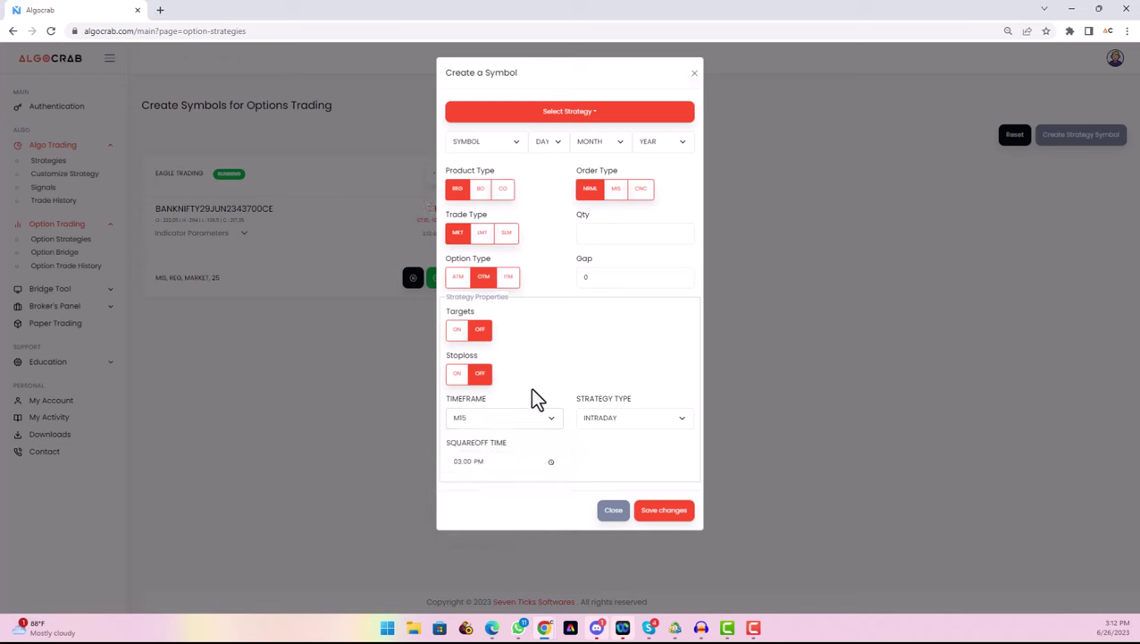
pyautogui.click(626, 425)
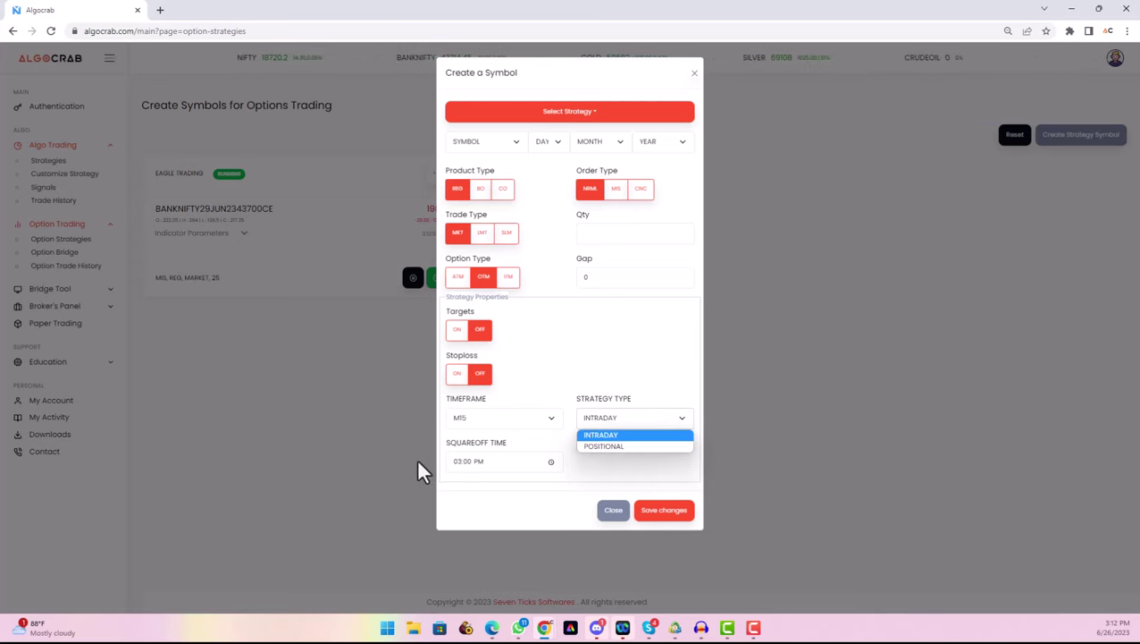
pyautogui.click(489, 465)
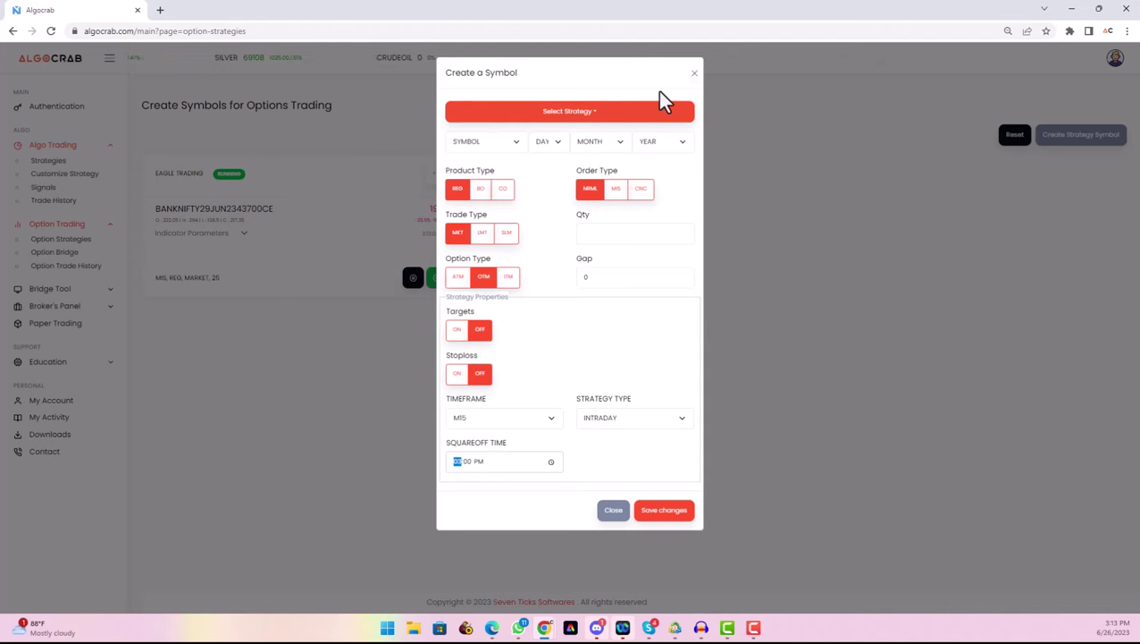
pyautogui.click(695, 72)
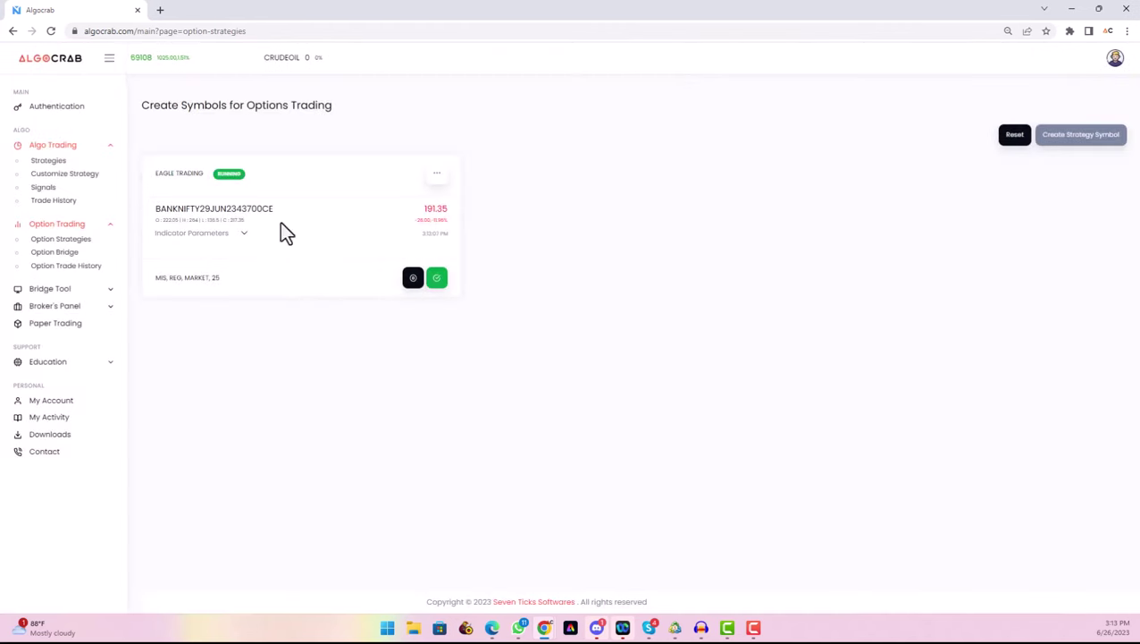
pyautogui.click(243, 234)
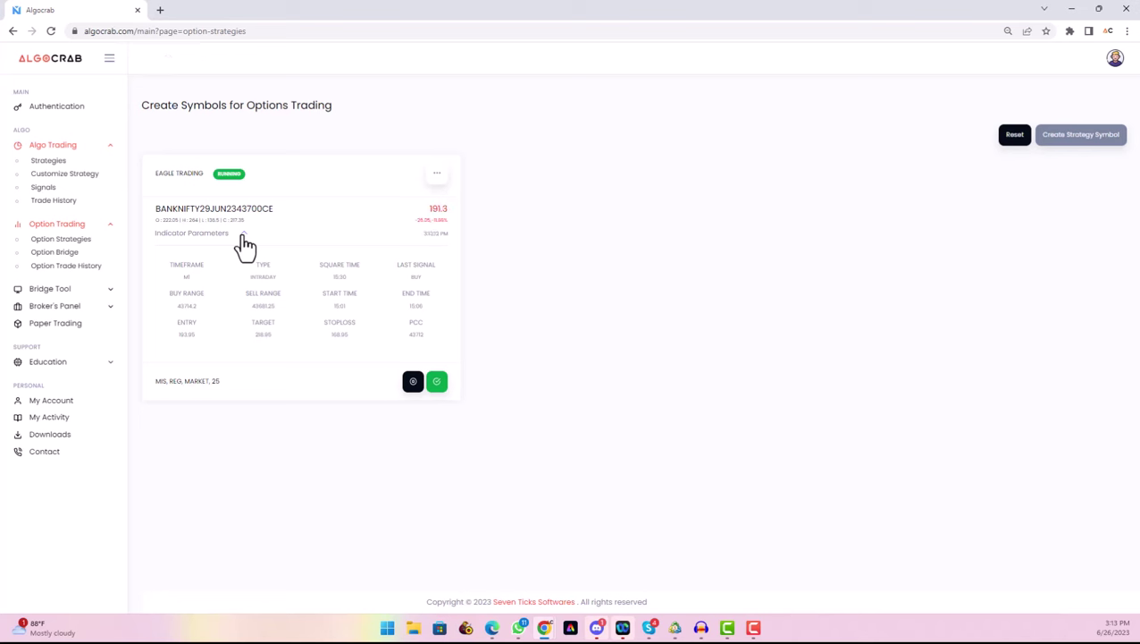
pyautogui.click(243, 234)
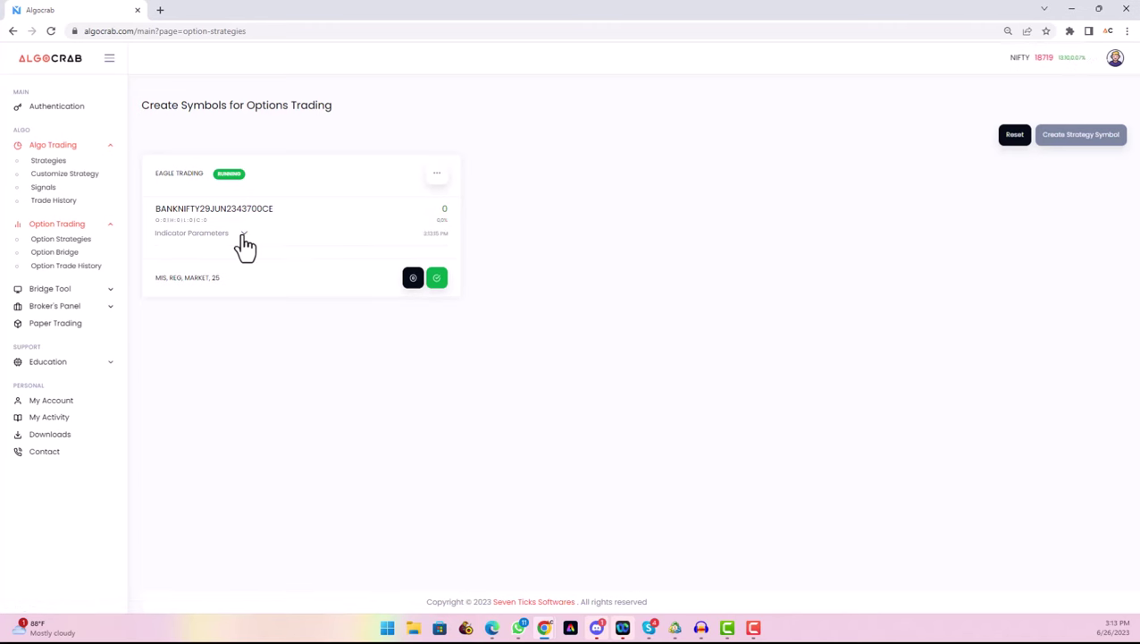